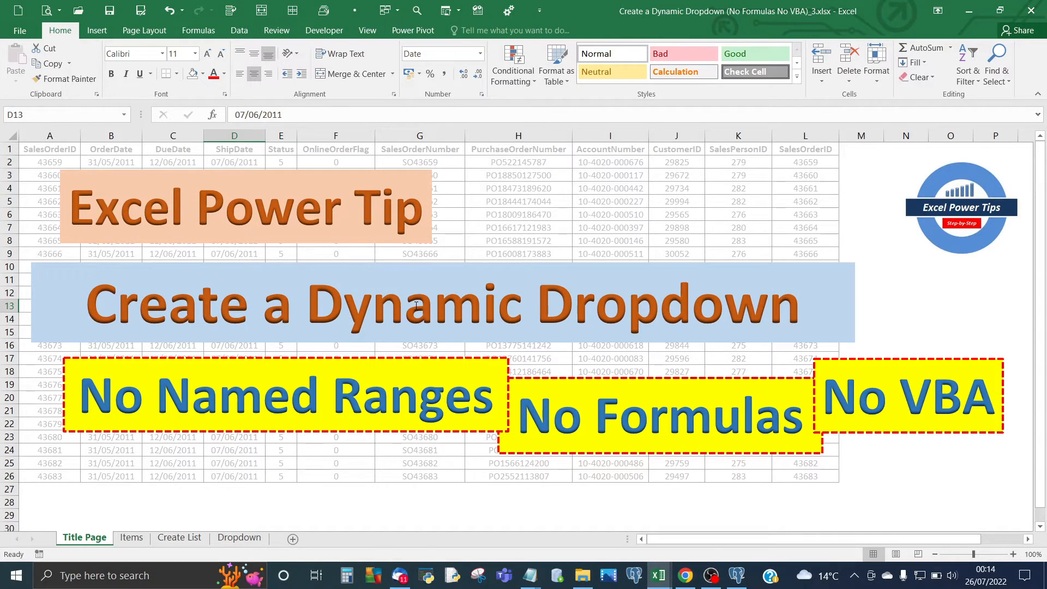
Go to the Items sheet and review the item list from Baby Food to Vegetables.
left_click(131, 538)
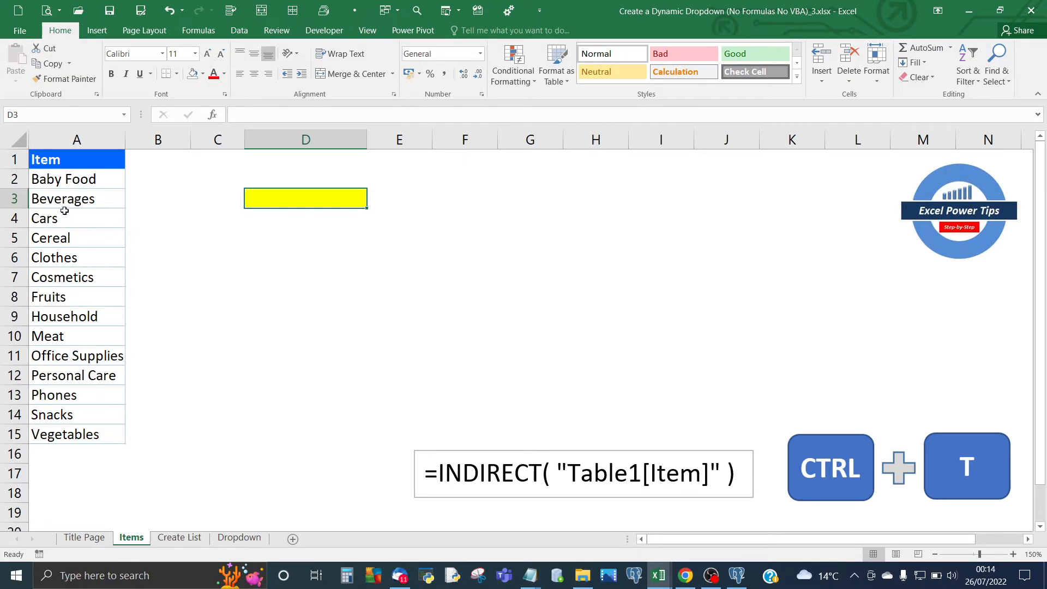
left_click(57, 180)
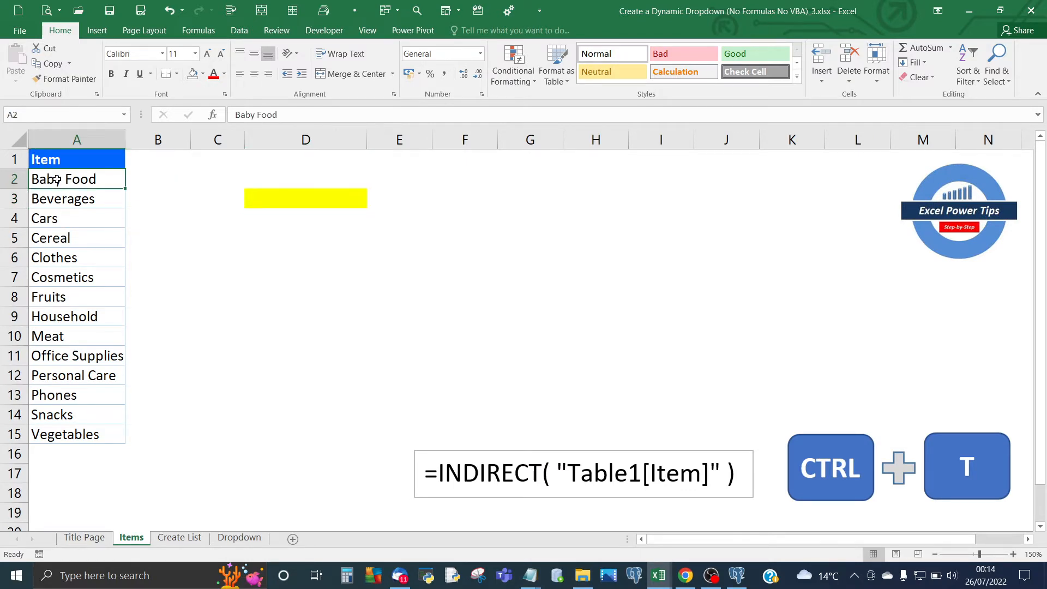
left_click(71, 436)
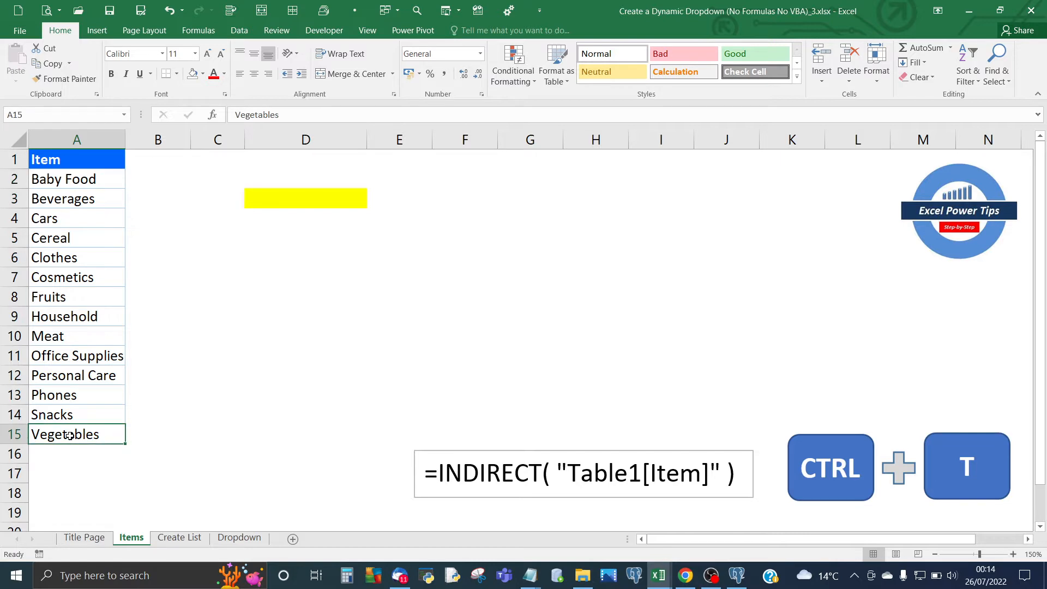
Start a data validation rule for the yellow cell D3 that allows a list.
left_click(283, 201)
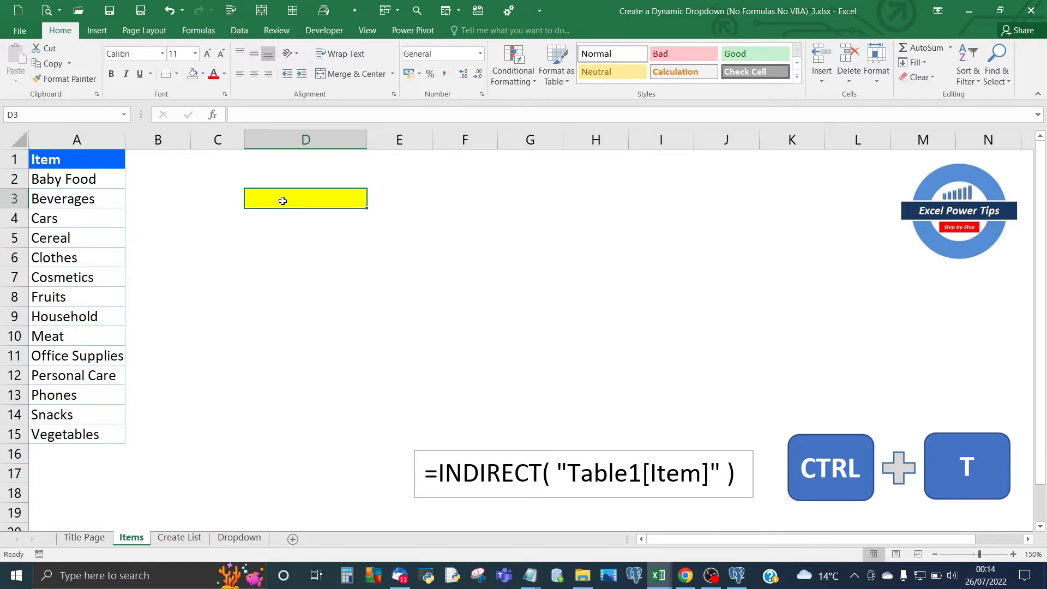
left_click(240, 31)
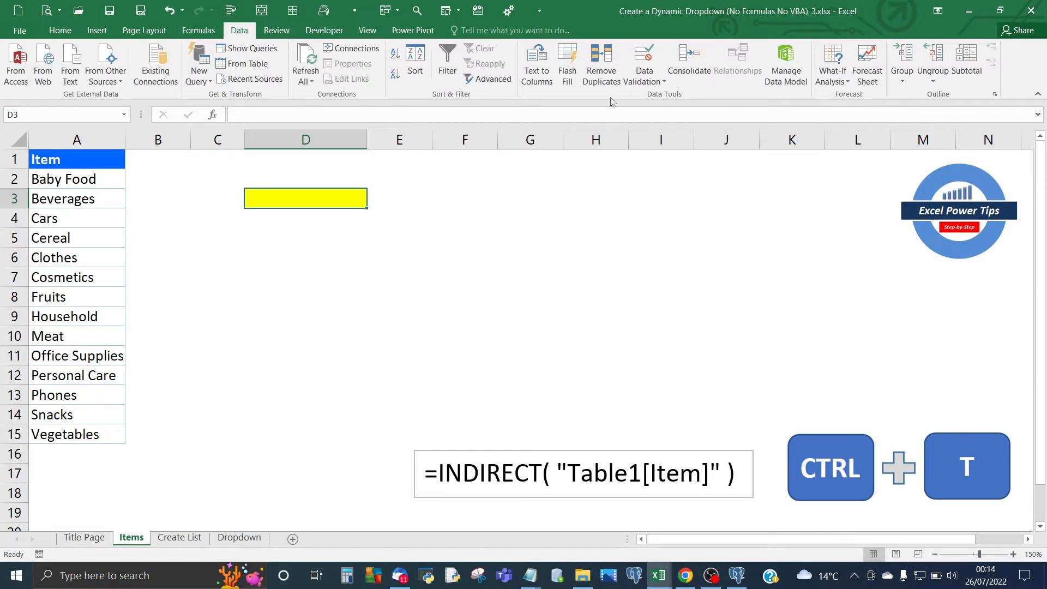
left_click(662, 81)
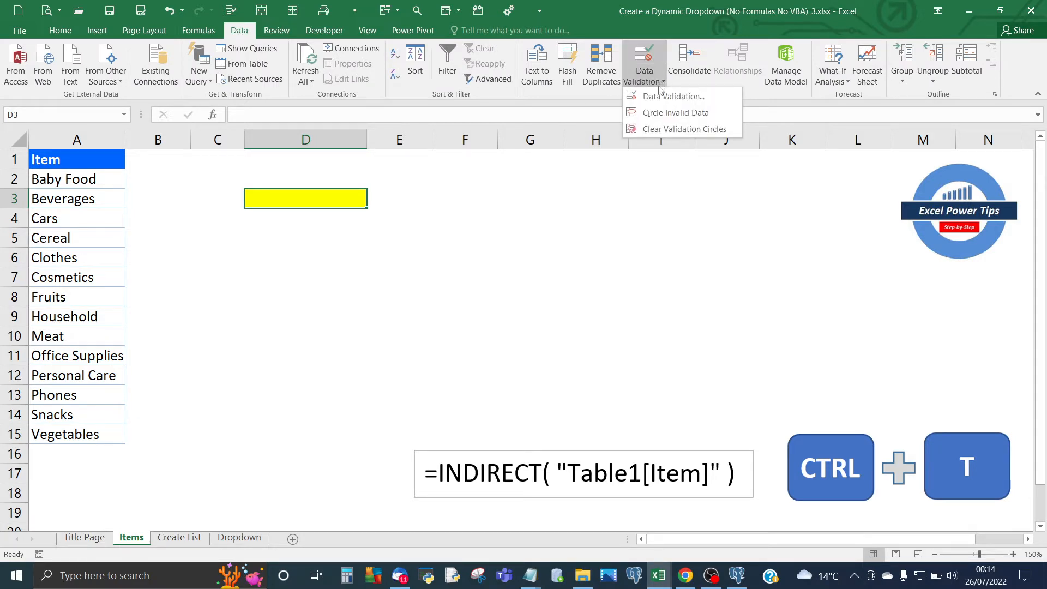
left_click(659, 99)
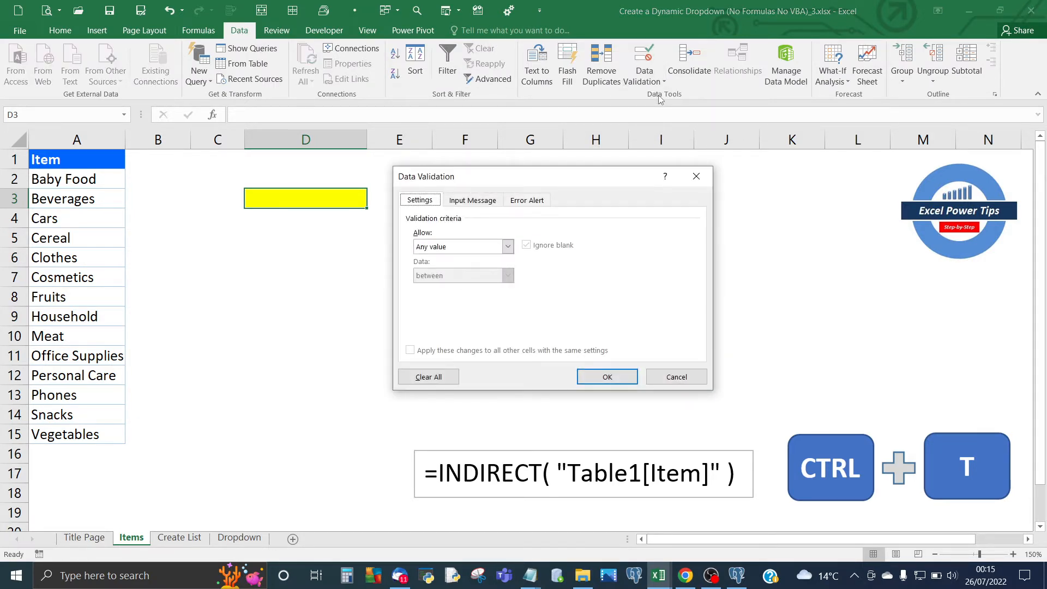
left_click(507, 247)
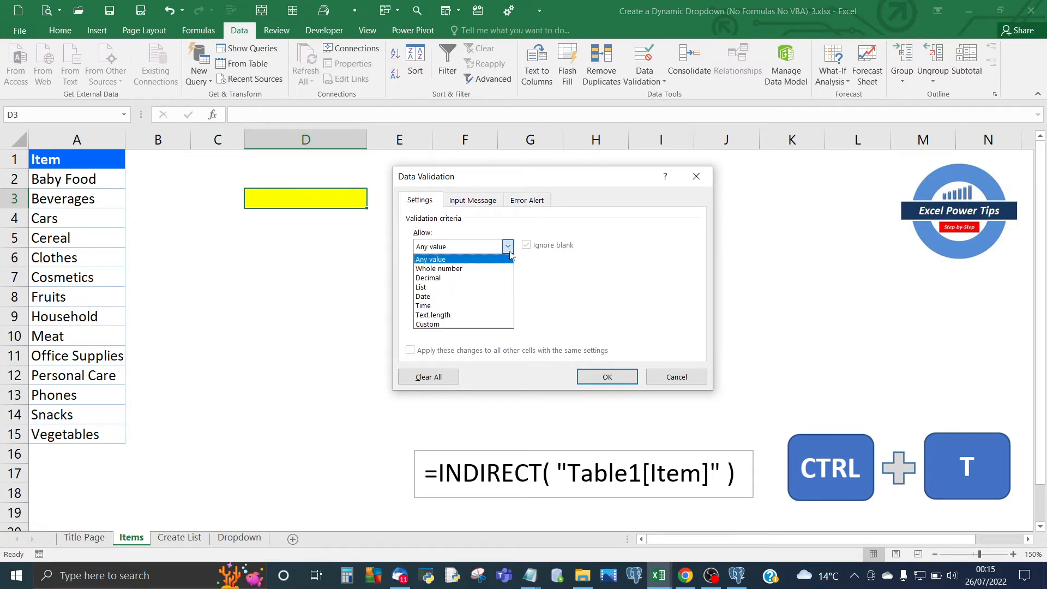
left_click(458, 291)
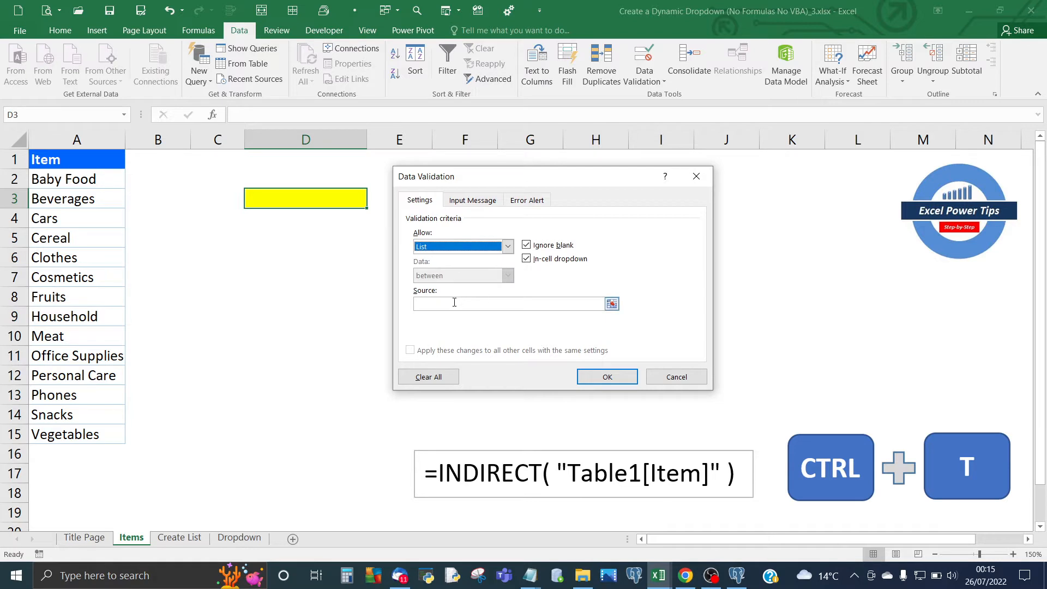
Set the source of the validation list to A2:A15 and apply the rule.
left_click(454, 303)
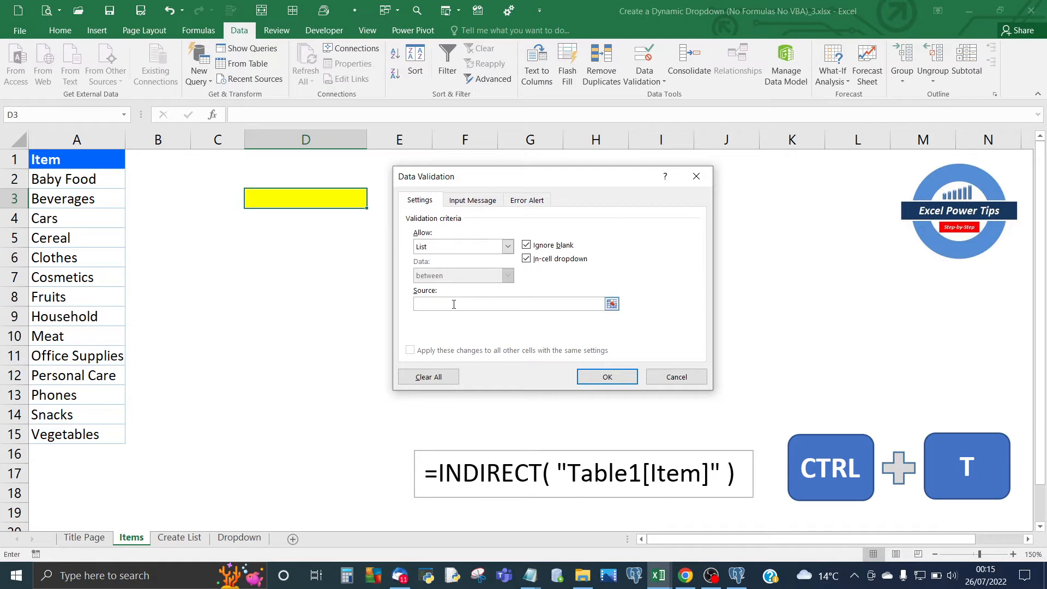
left_click(612, 303)
left_click_drag(85, 182, 72, 429)
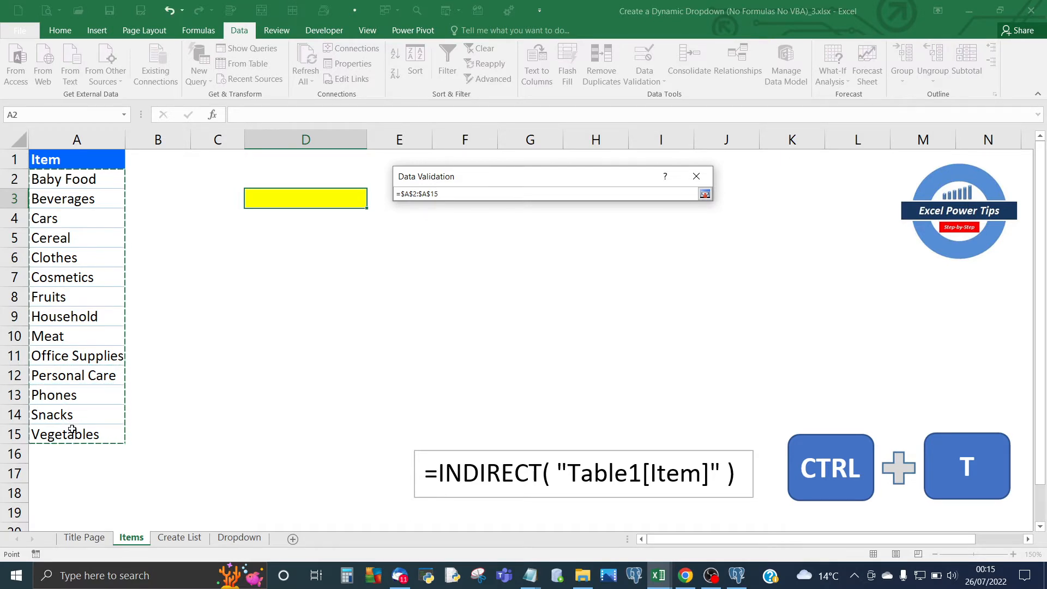
left_click(704, 195)
left_click(606, 378)
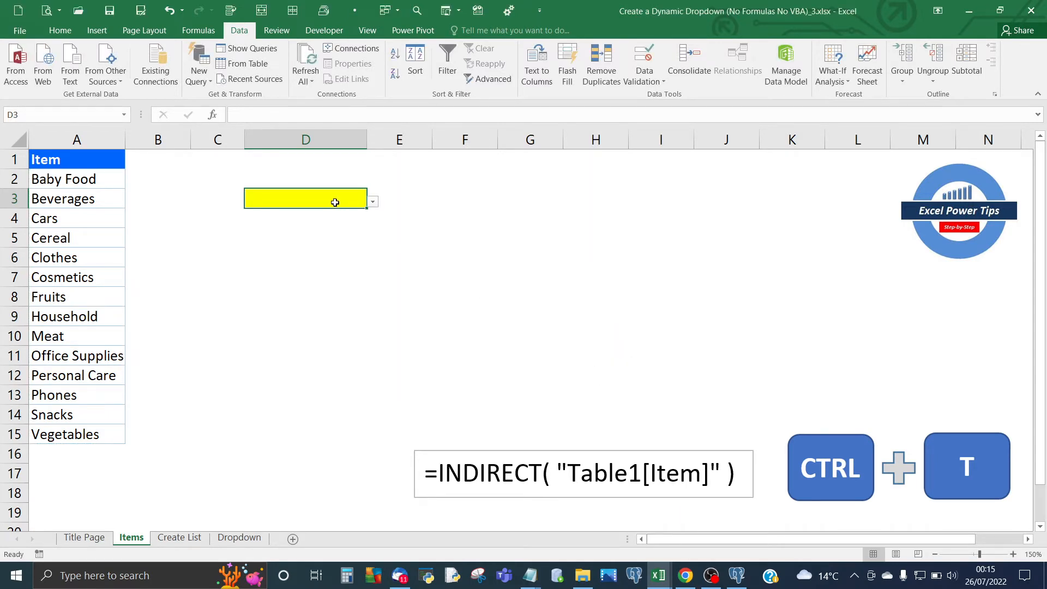
Look through the entries of the dropdown in D3 without choosing one.
left_click(374, 202)
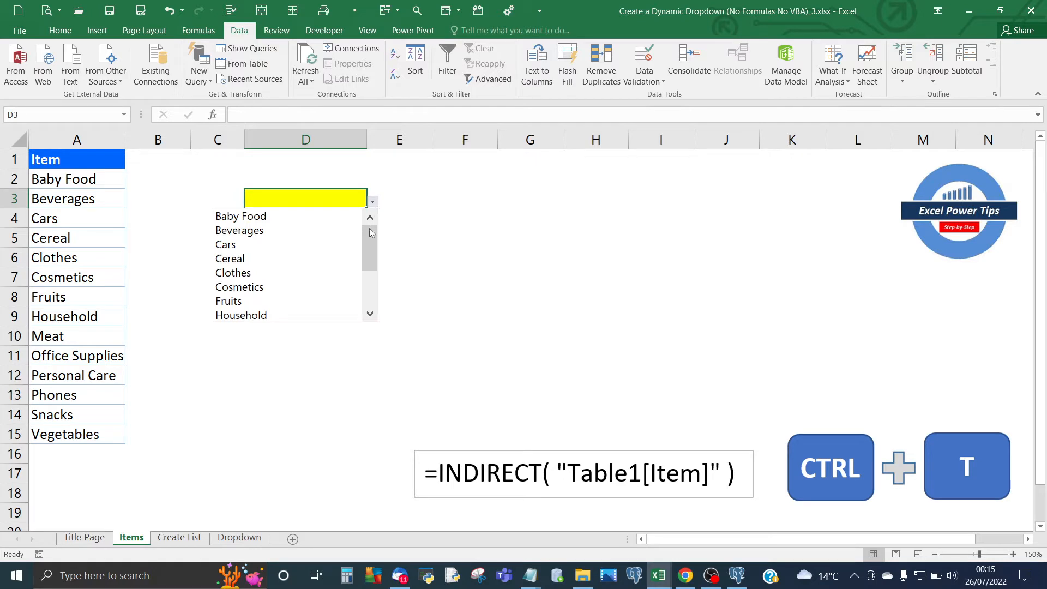
mouse_move(369, 243)
left_mouse_down()
mouse_move(371, 280)
mouse_move(369, 227)
left_mouse_up()
key("Escape")
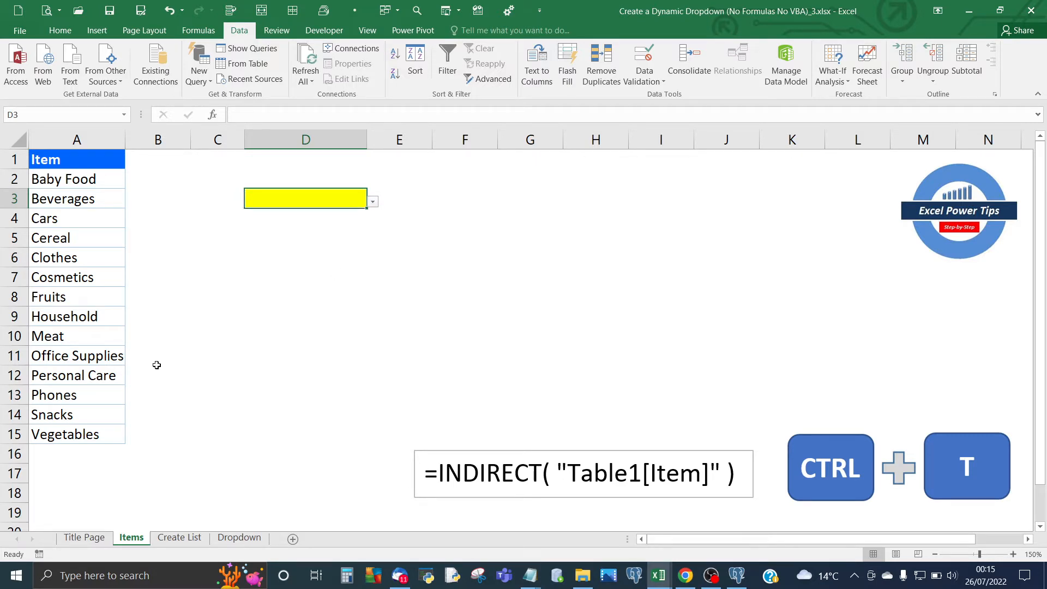
Add Computers as a new item in A16, directly below Vegetables.
left_click(55, 448)
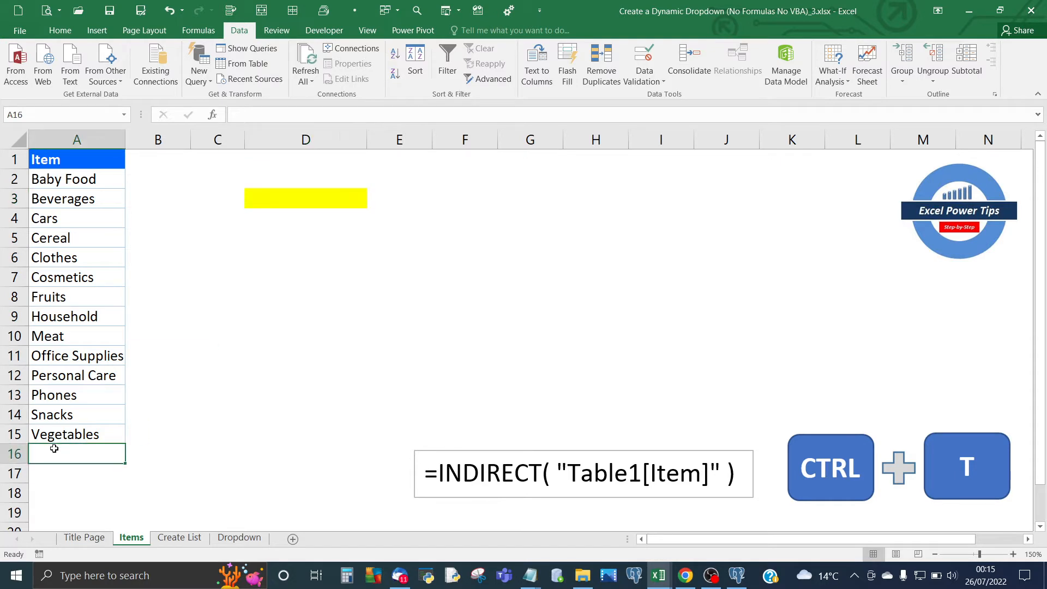
type("C")
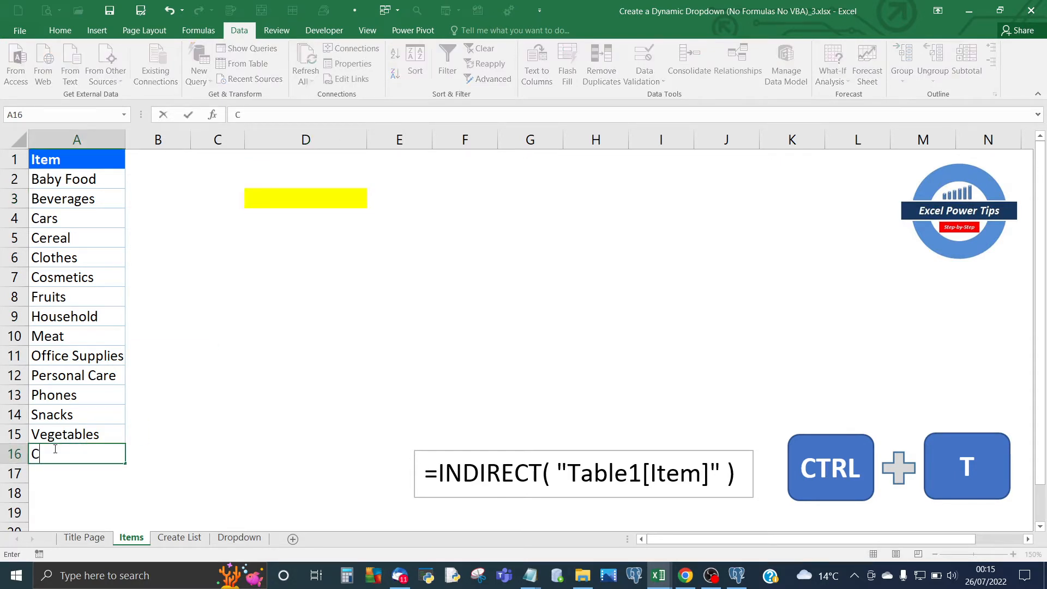
type("omputers")
key("Return")
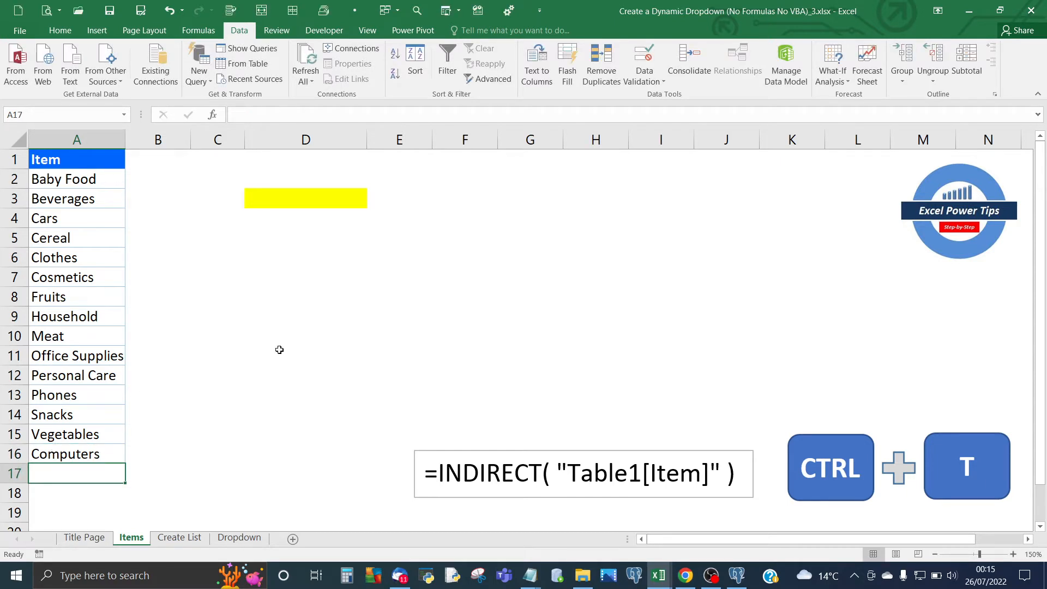
Check whether the dropdown in D3 includes the newly added Computers item.
left_click(290, 200)
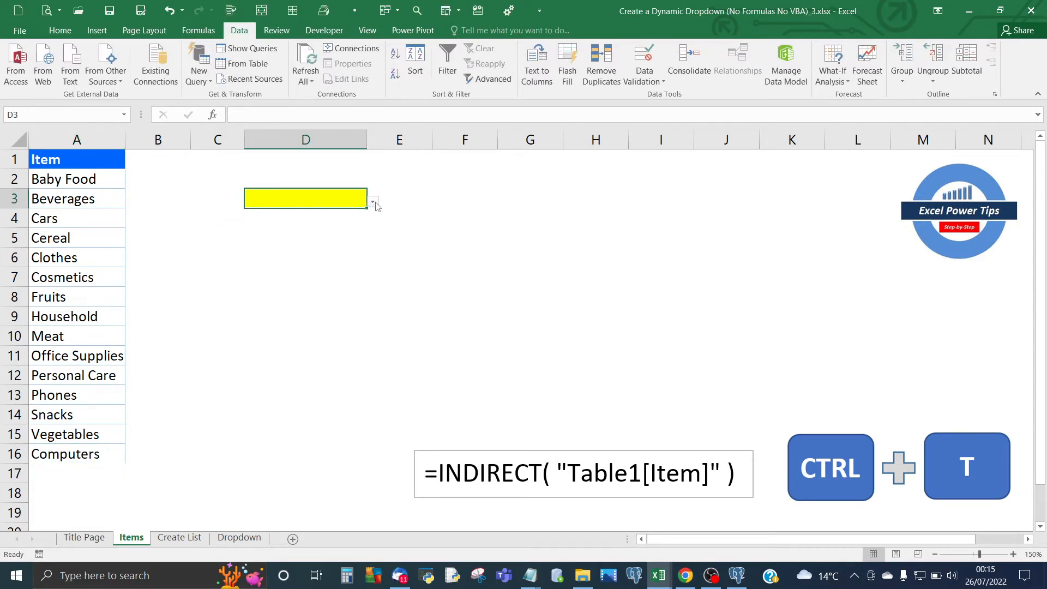
left_click(373, 201)
mouse_move(376, 239)
left_mouse_down()
mouse_move(375, 298)
mouse_move(368, 227)
left_mouse_up()
left_click(427, 230)
left_click(77, 241)
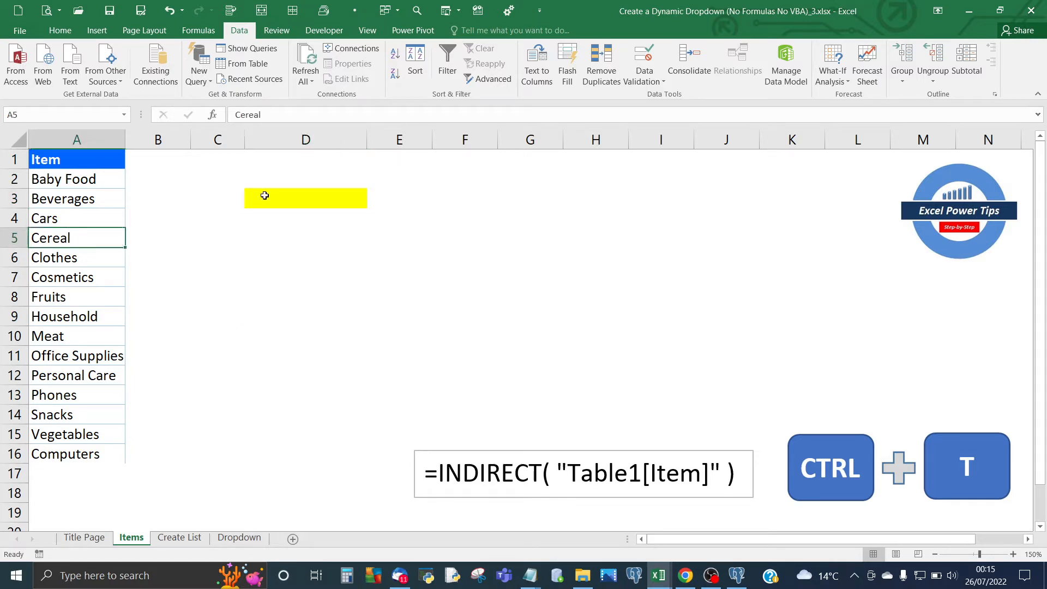
Remove the list validation from D3 by allowing any value.
left_click(299, 198)
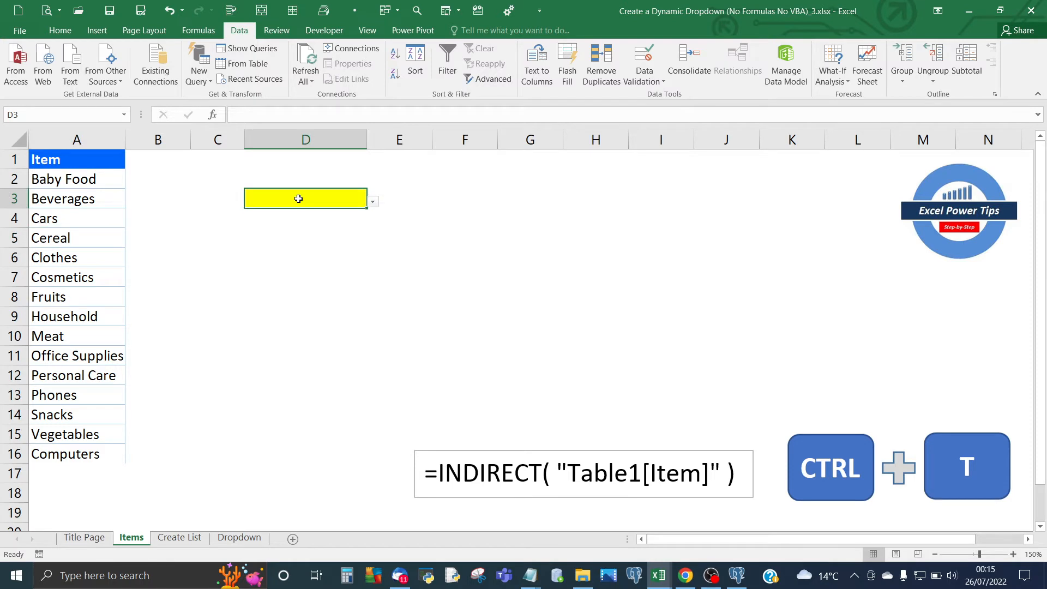
left_click(648, 82)
left_click(652, 98)
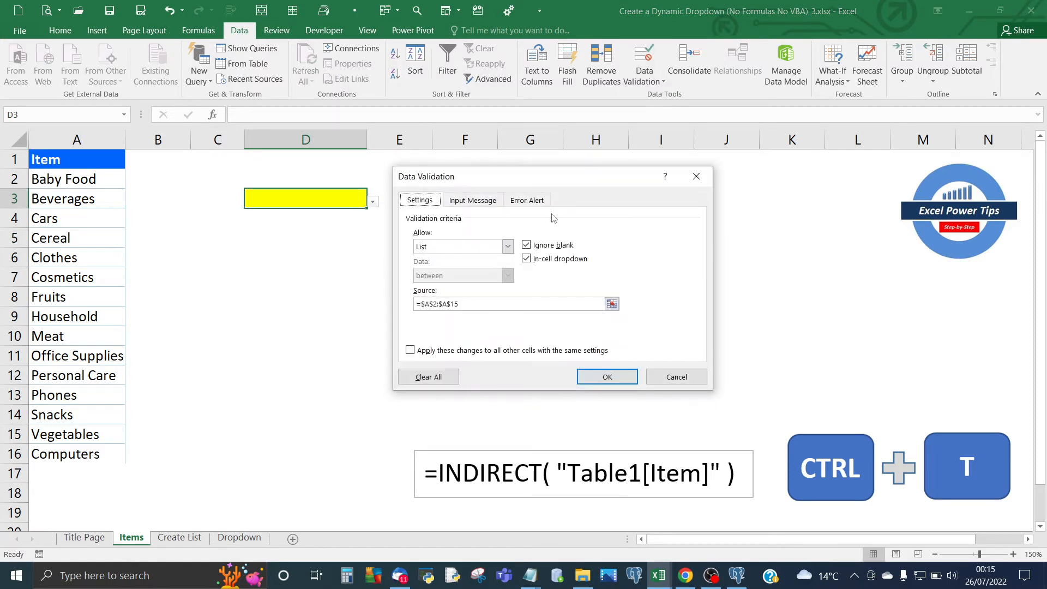
left_click(508, 246)
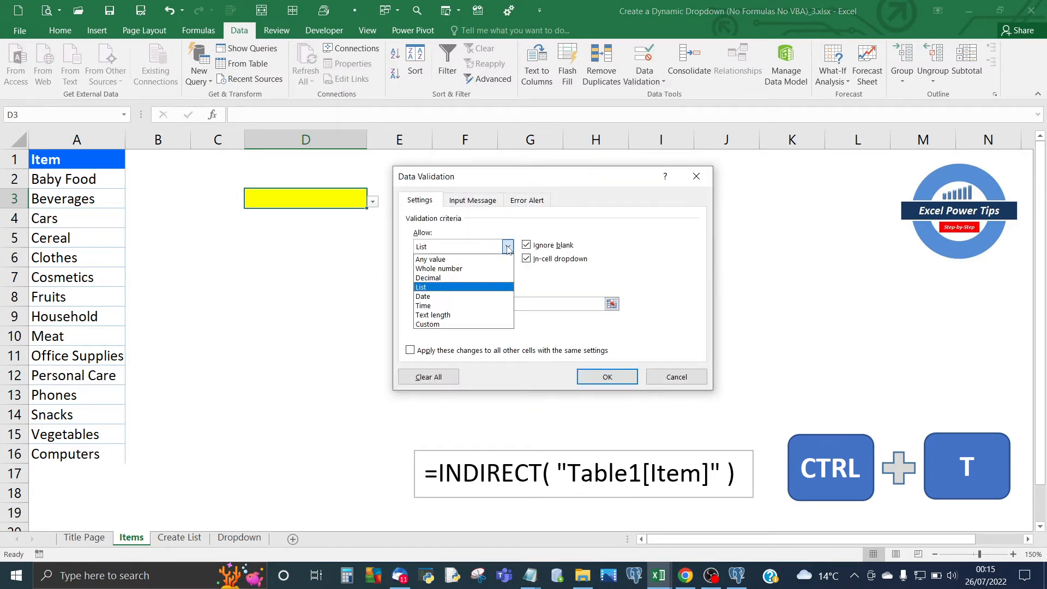
left_click(482, 260)
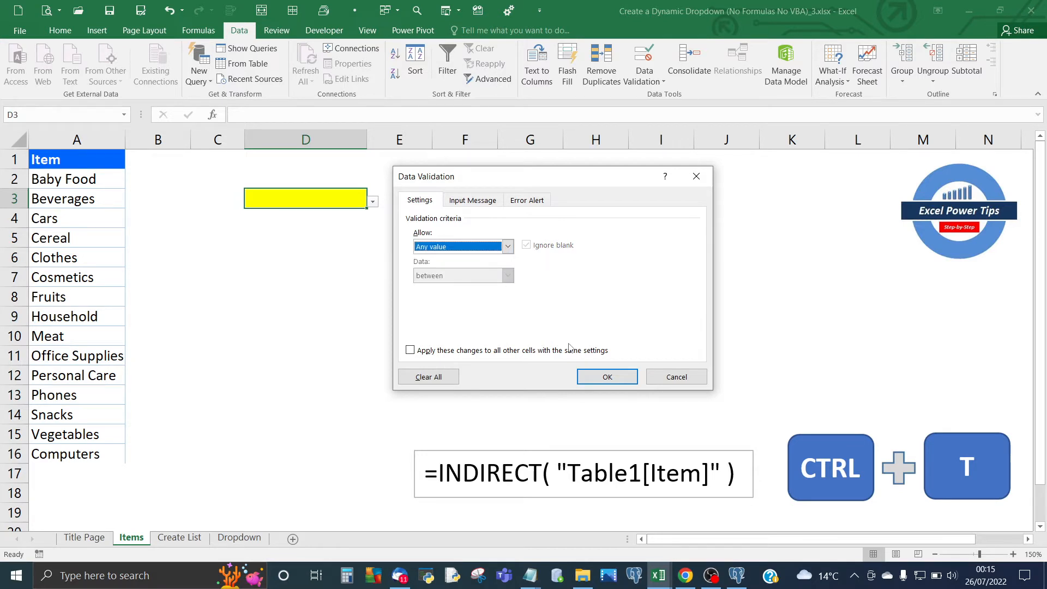
left_click(607, 375)
left_click(372, 321)
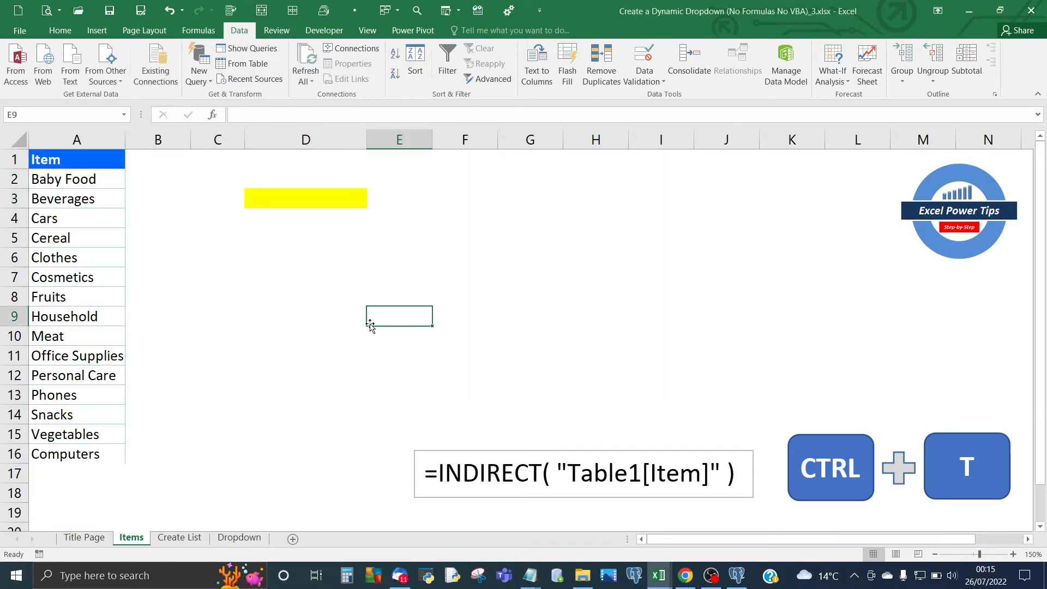
Convert the item list A1:A16 into a table with headers.
left_click(78, 260)
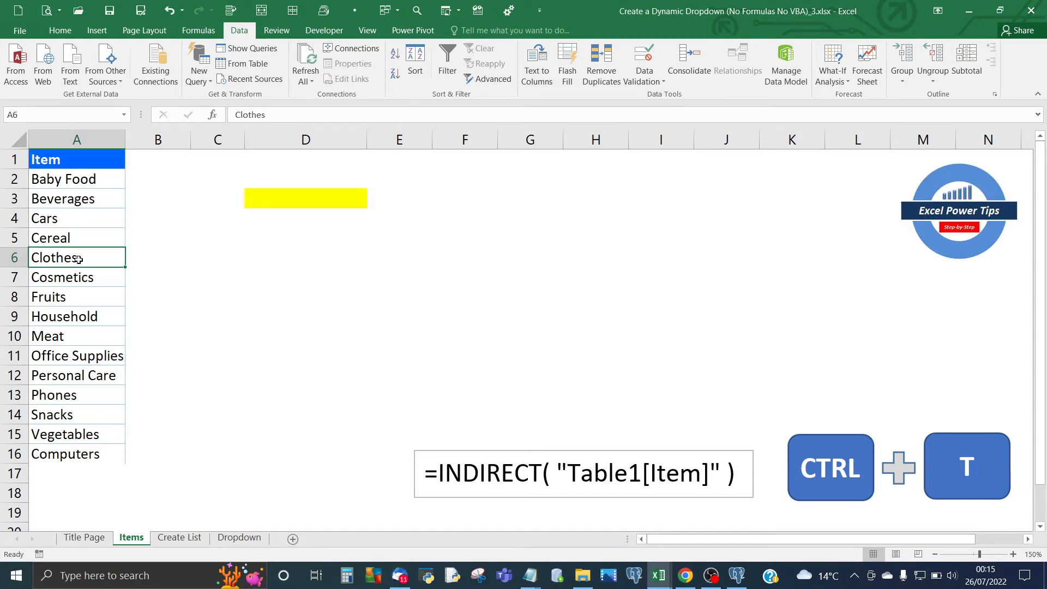
key("ctrl+t")
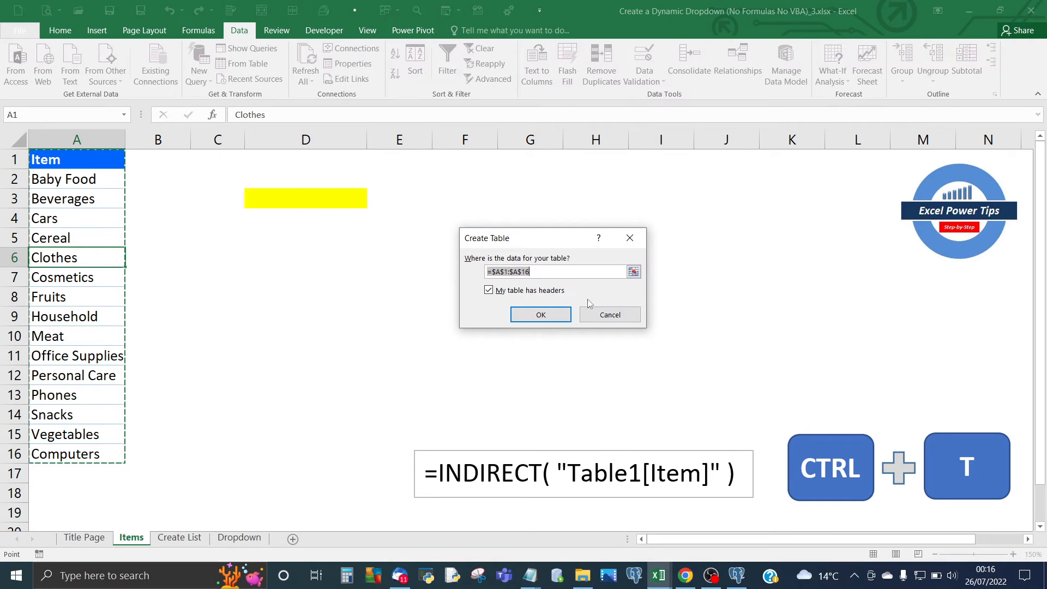
left_click(600, 312)
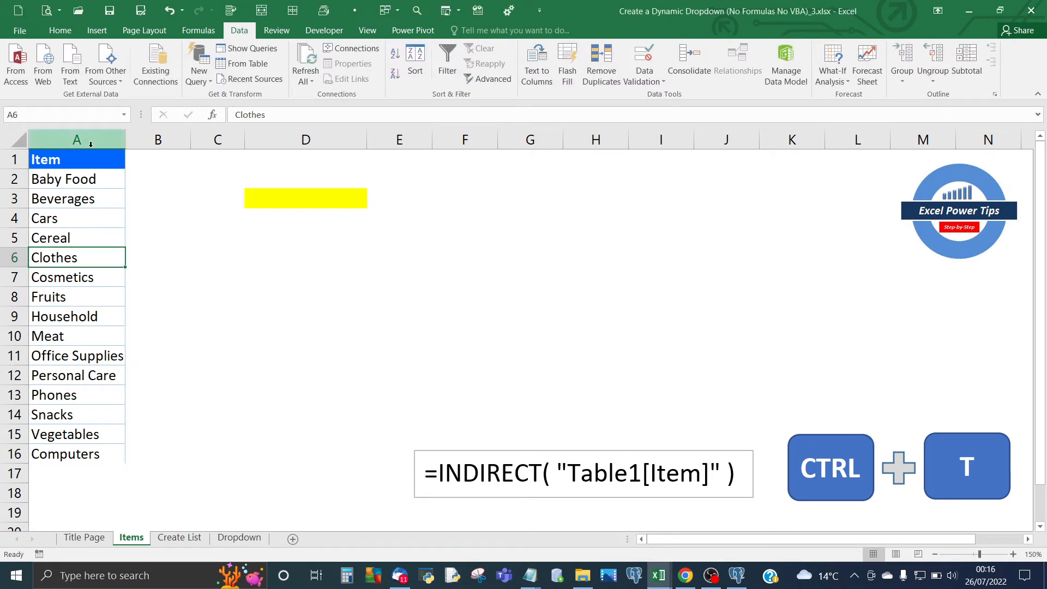
left_click(97, 31)
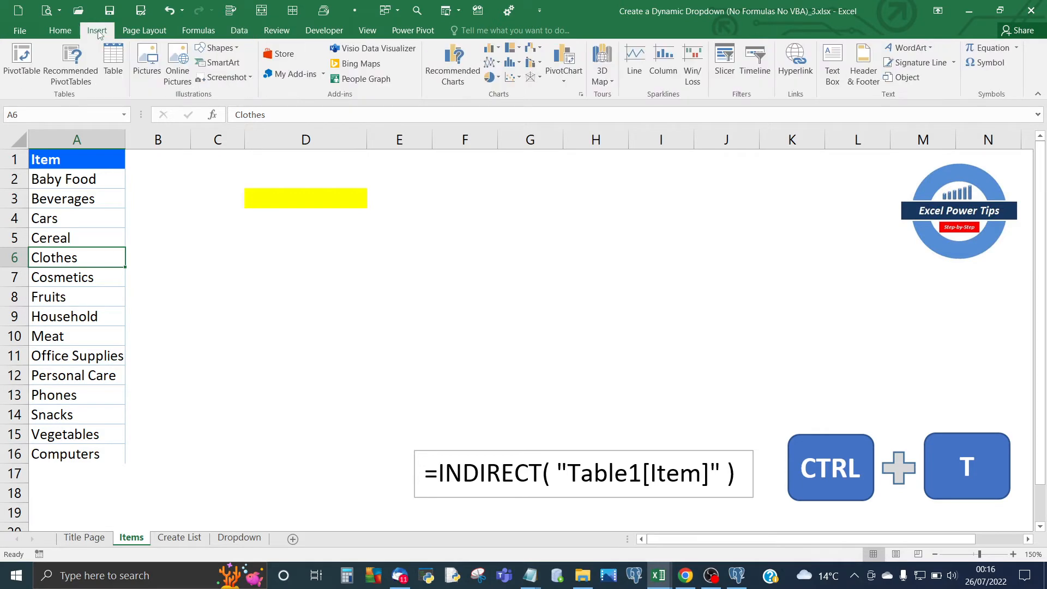
left_click(119, 77)
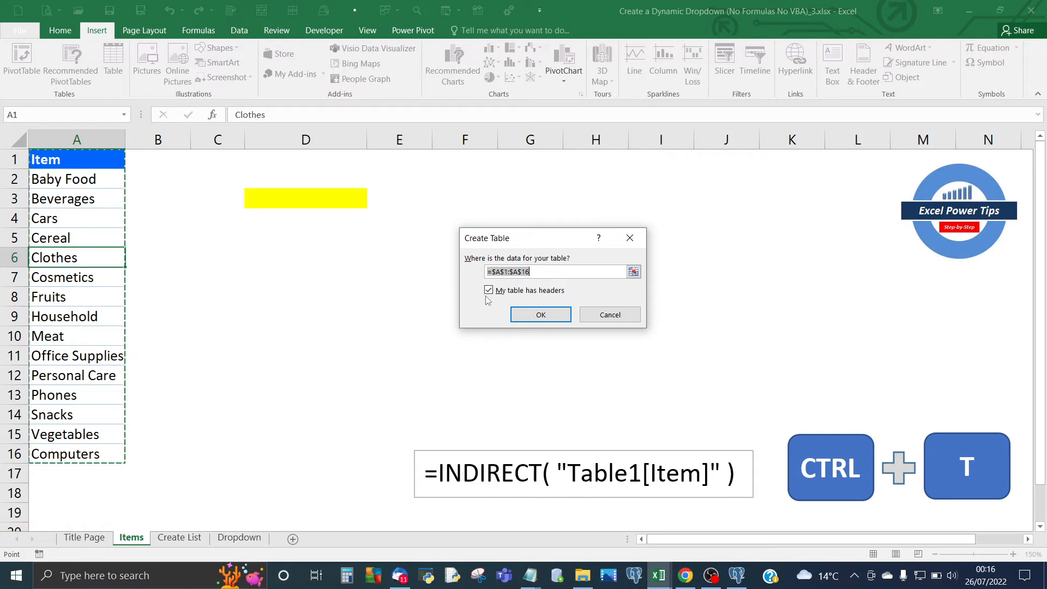
left_click(540, 314)
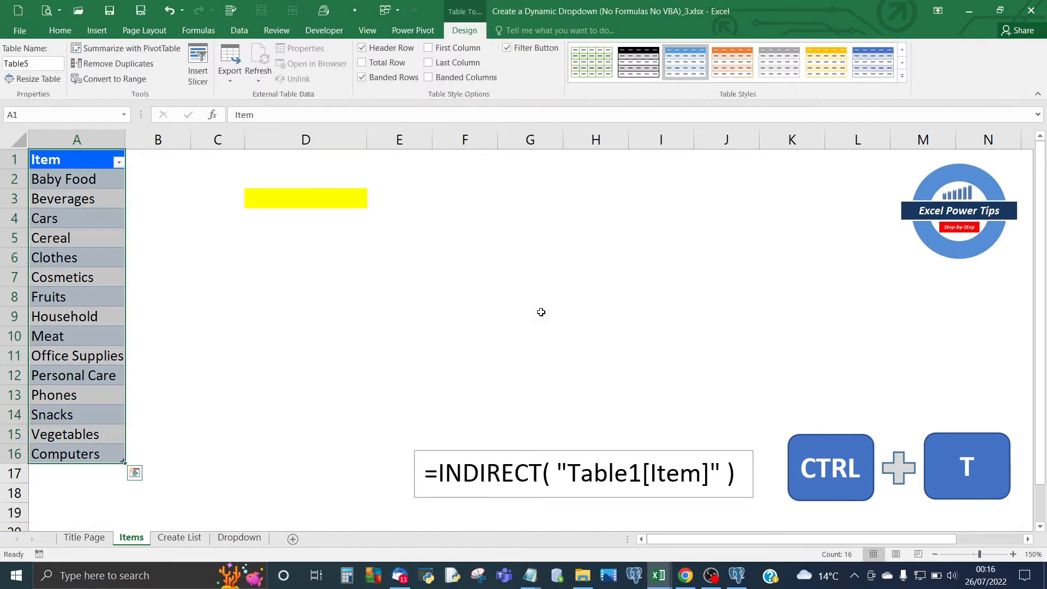
left_click(94, 296)
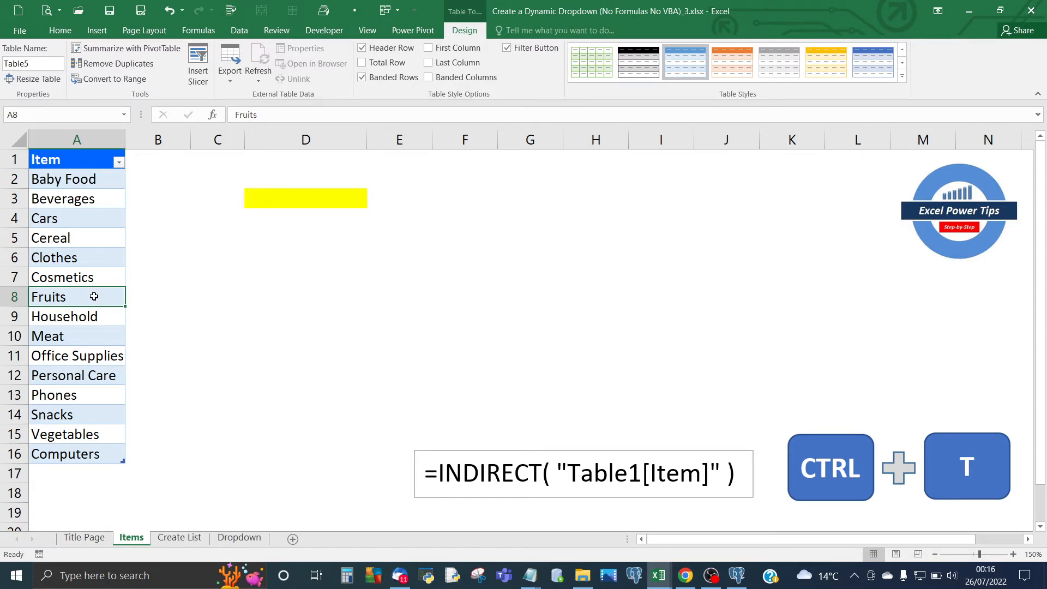
Check the name of the new item table in its design settings.
left_click(269, 223)
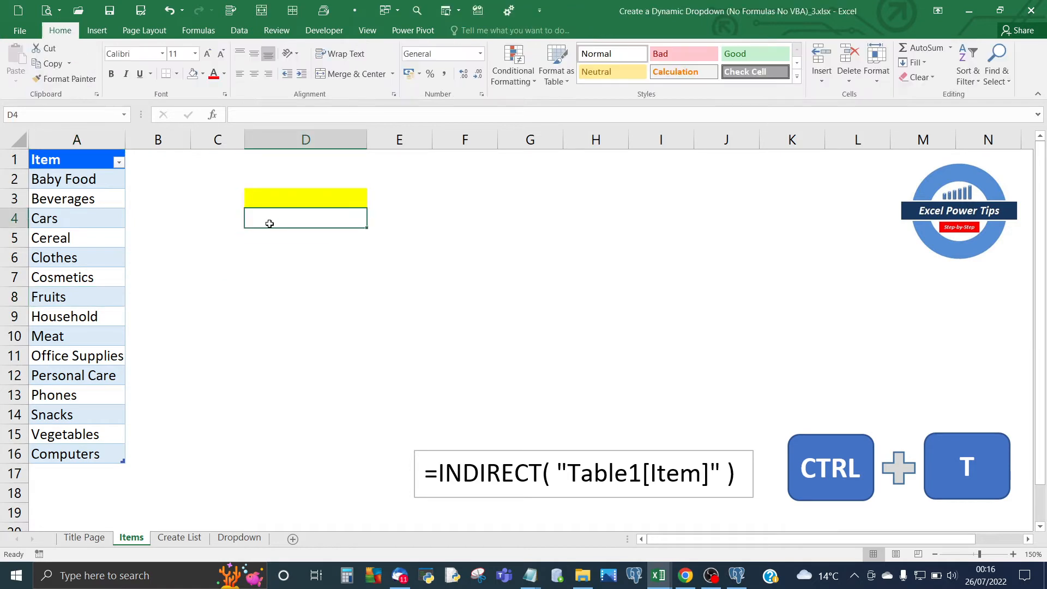
left_click(310, 197)
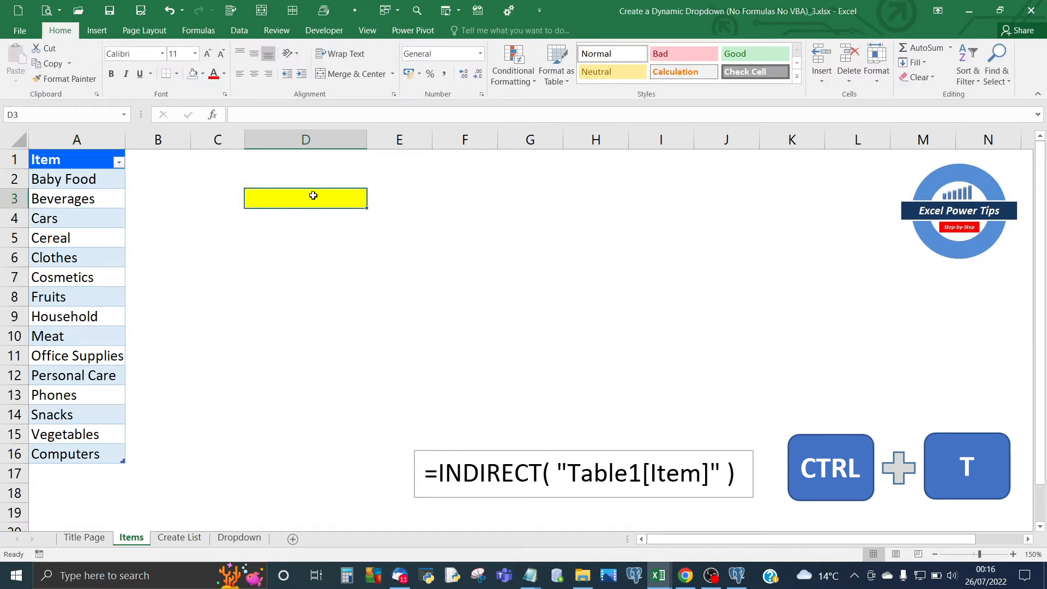
left_click(84, 203)
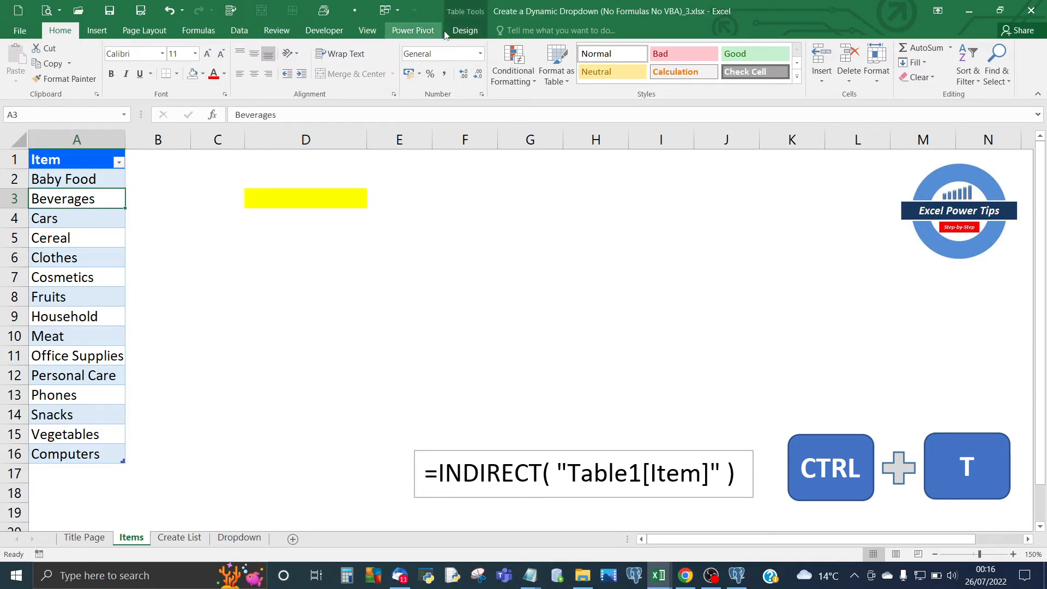
left_click(463, 31)
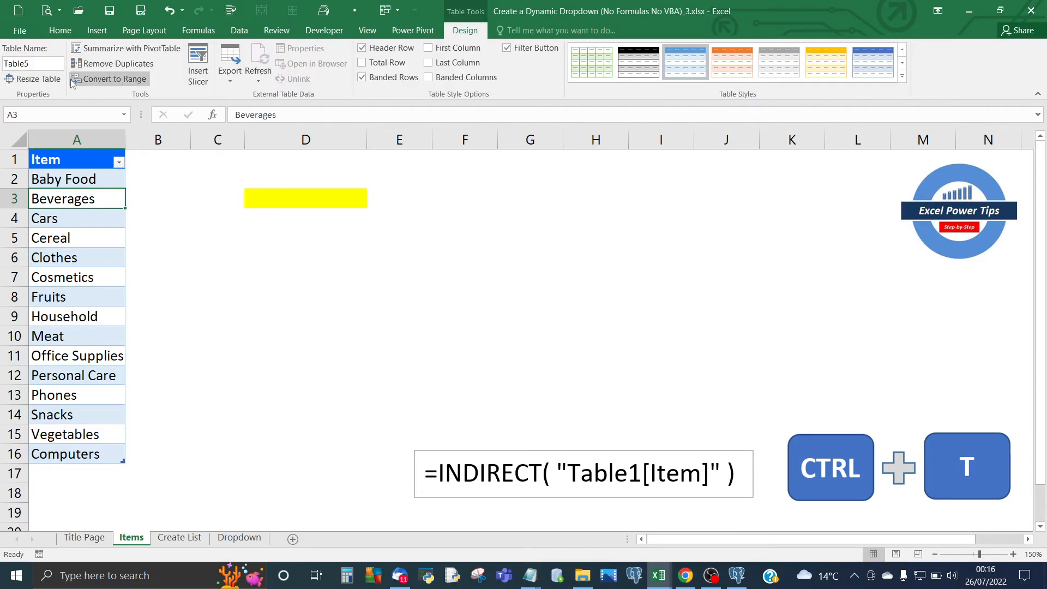
Check the item table's name and the header of its column in A1.
left_click(43, 64)
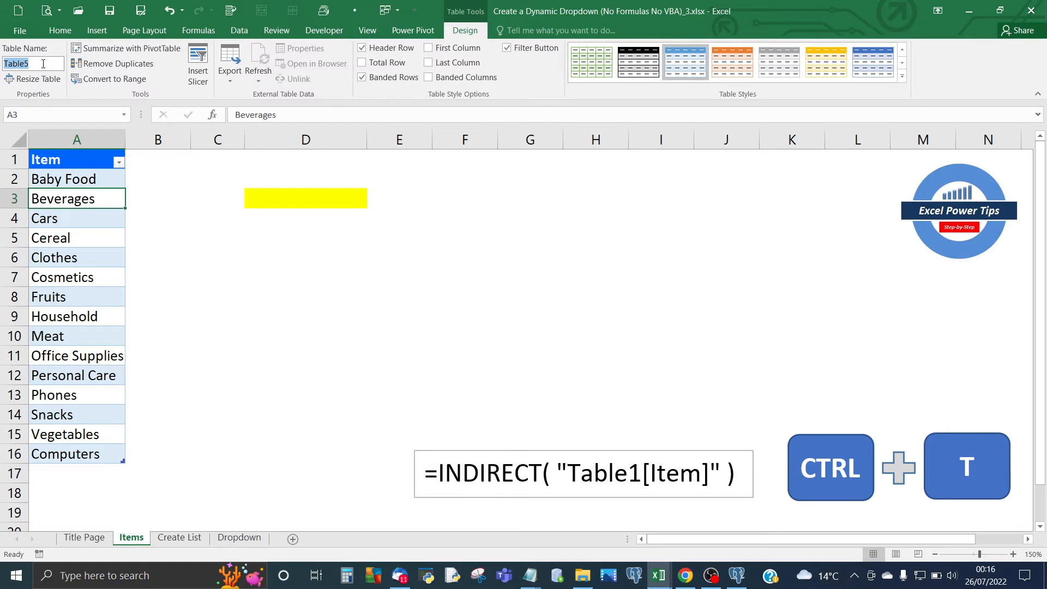
left_click(52, 182)
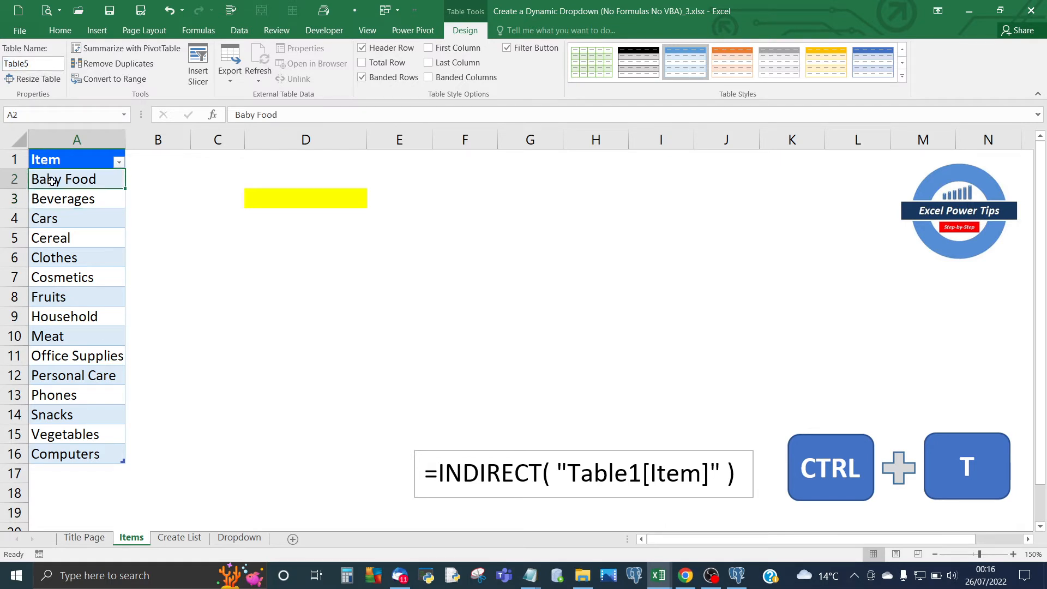
left_click(58, 254)
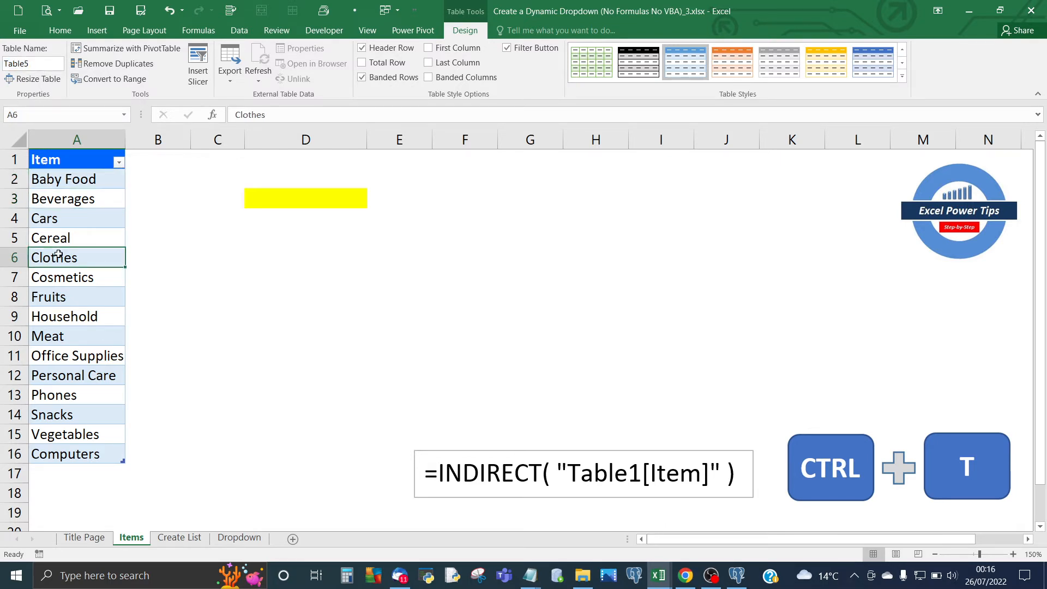
left_click(57, 159)
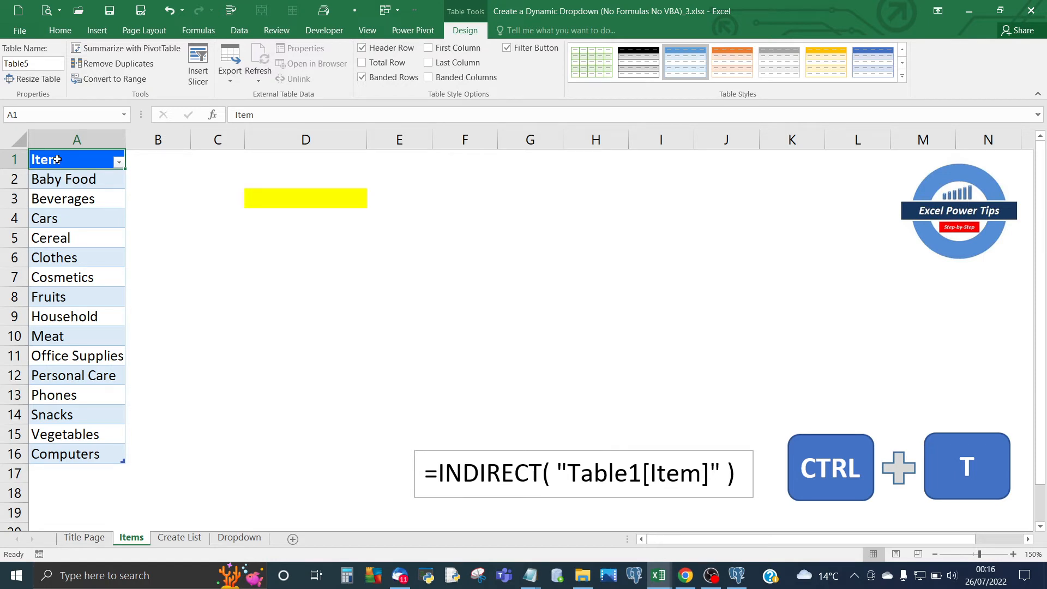
left_click(59, 245)
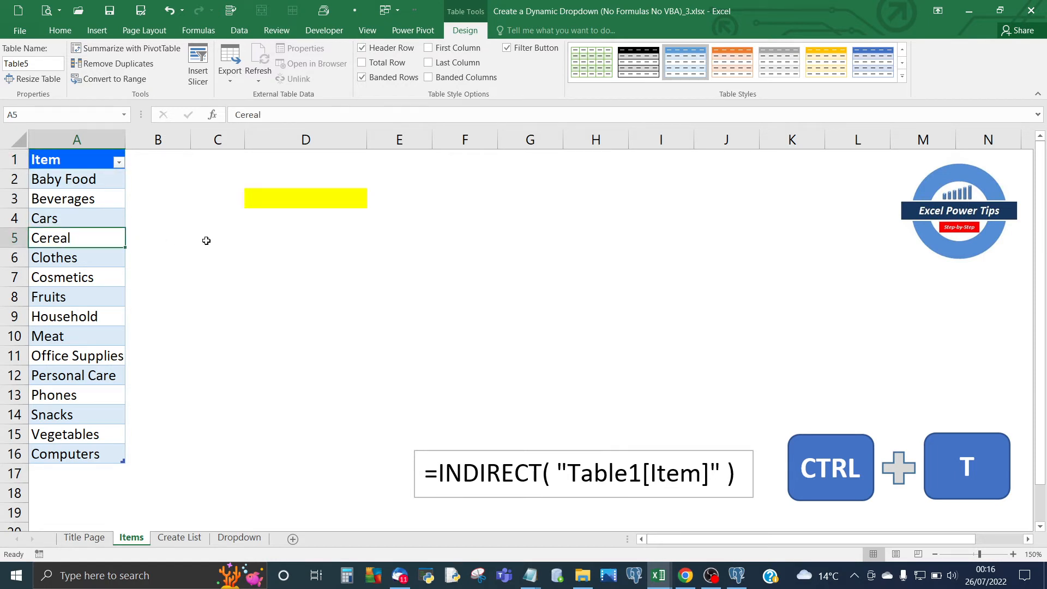
Open the data validation settings for cell D3 and allow values from a list.
left_click(281, 203)
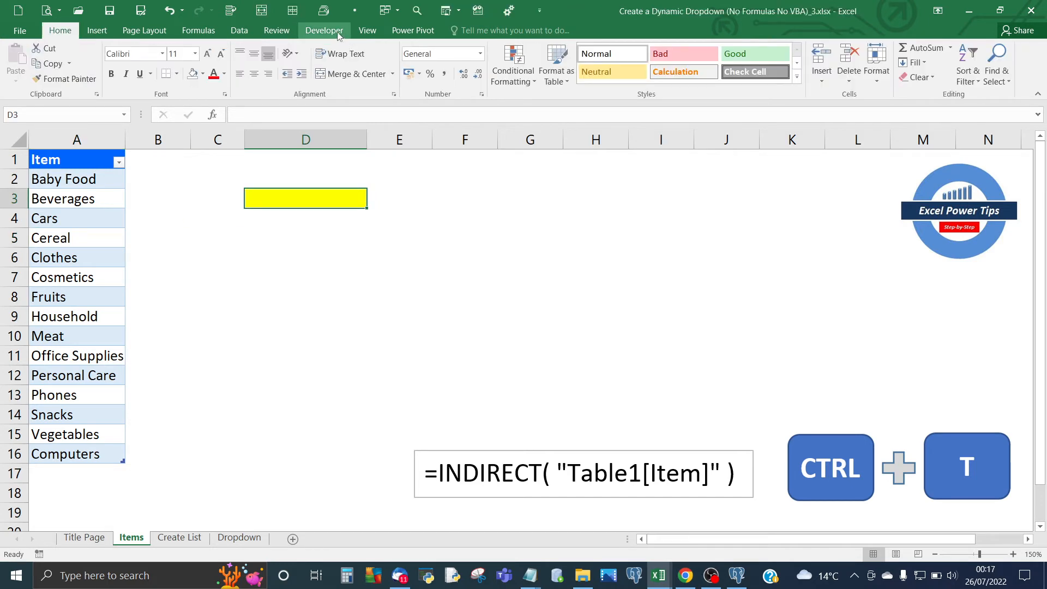
left_click(239, 31)
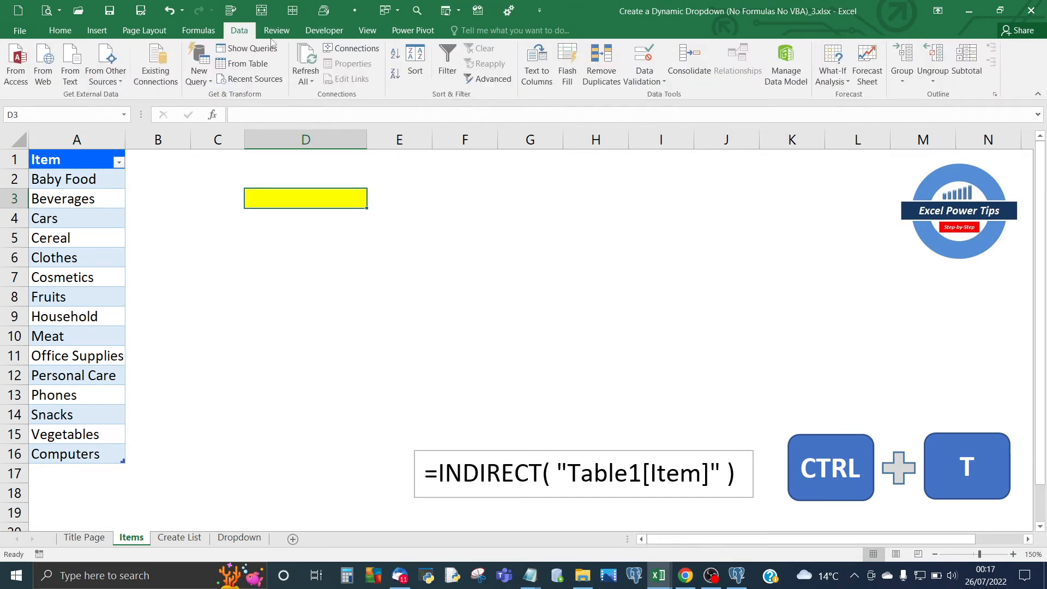
left_click(646, 82)
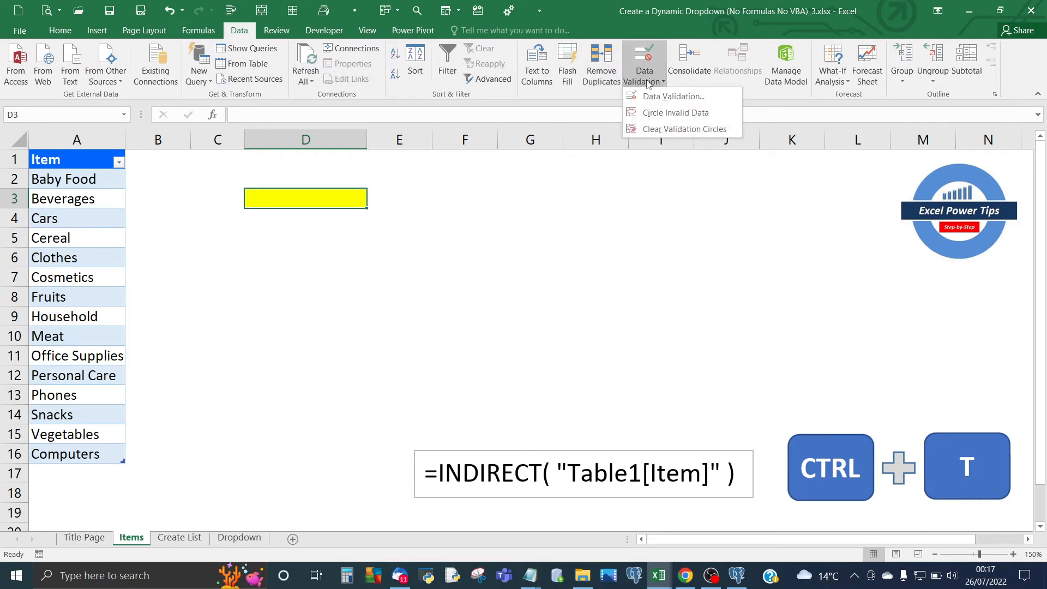
left_click(655, 97)
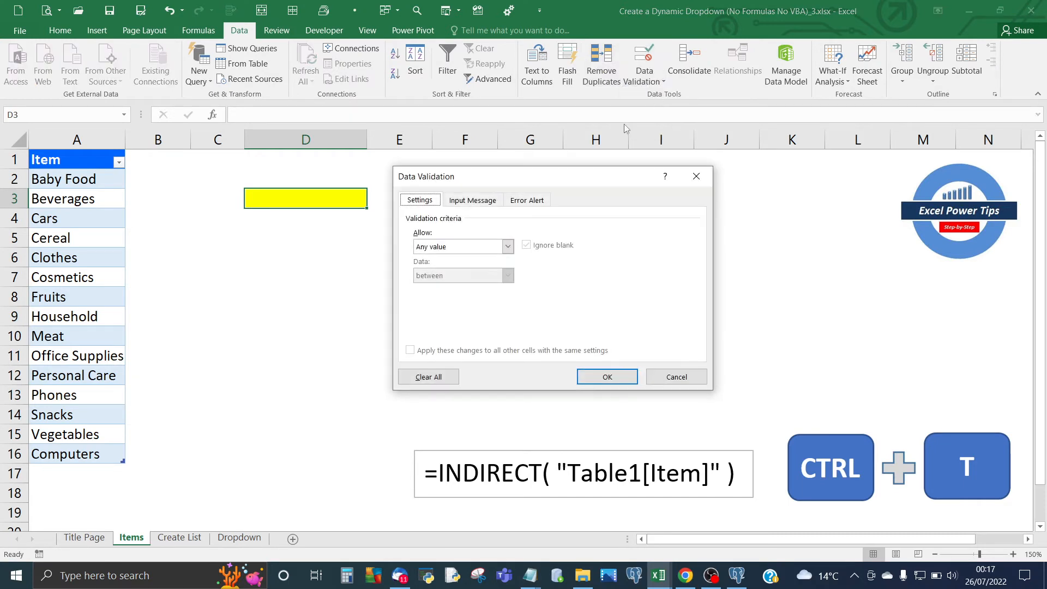
left_click(507, 246)
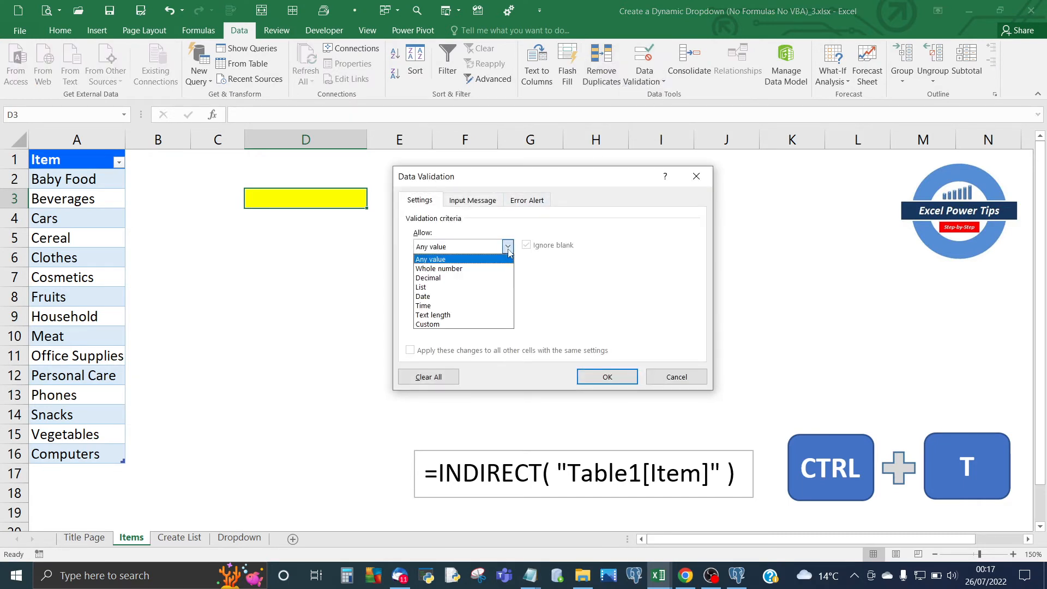
left_click(437, 287)
Set the list source for D3 to =INDIRECT("Table5[Item]") and apply the validation.
left_click(441, 303)
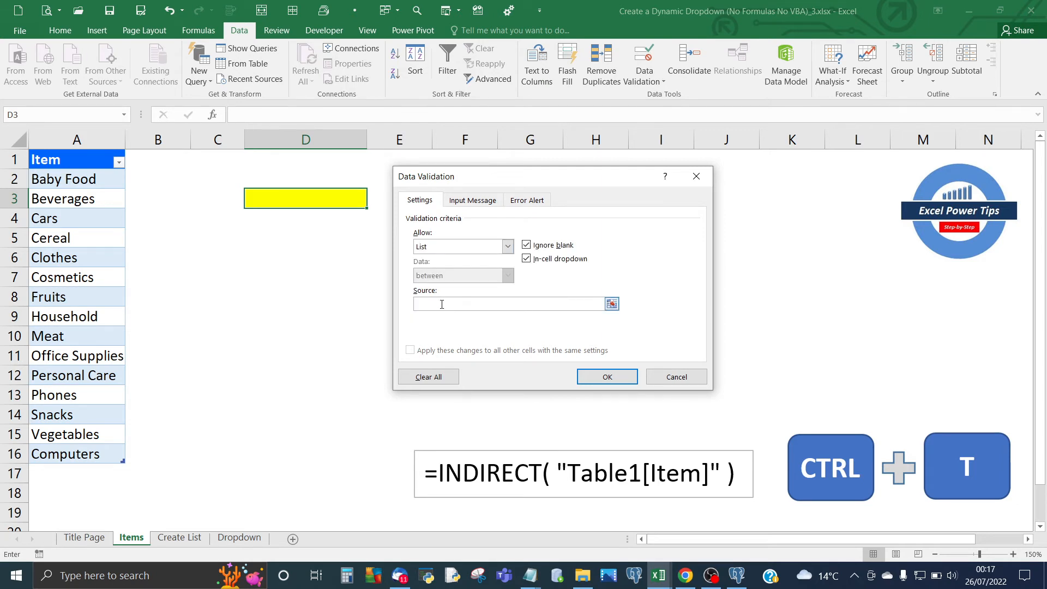
type("=")
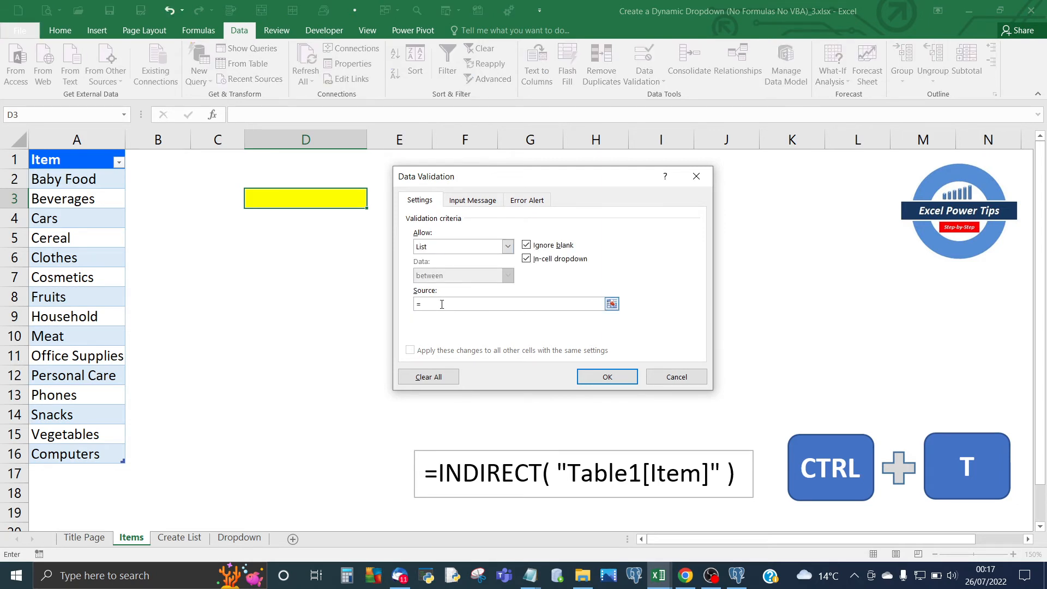
type("INDIRECT(")
type("\"Table5")
type("m]\" )")
left_click(607, 377)
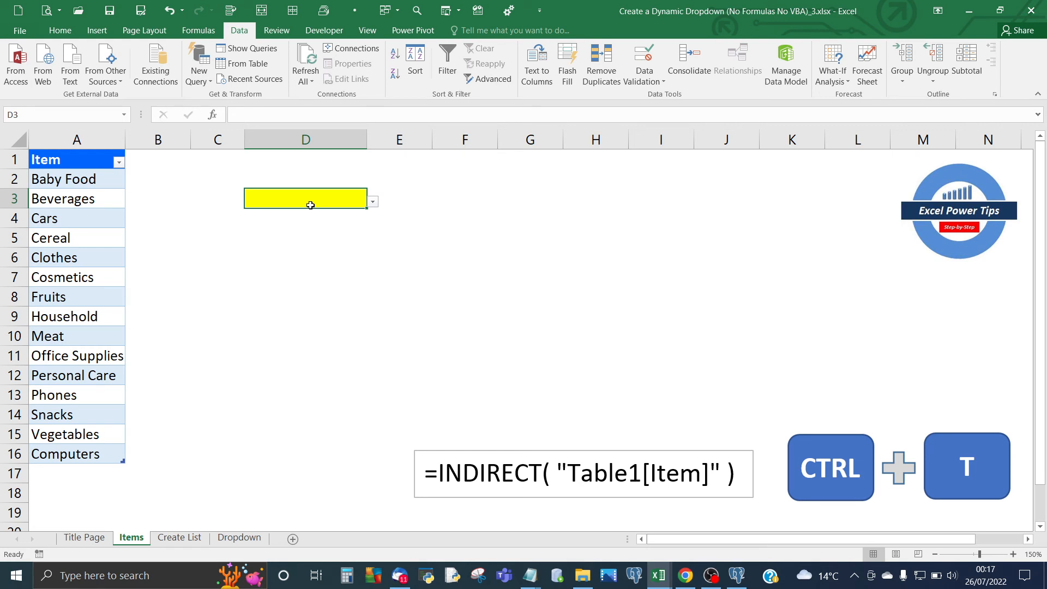
Choose Computers from the dropdown in D3.
left_click(374, 204)
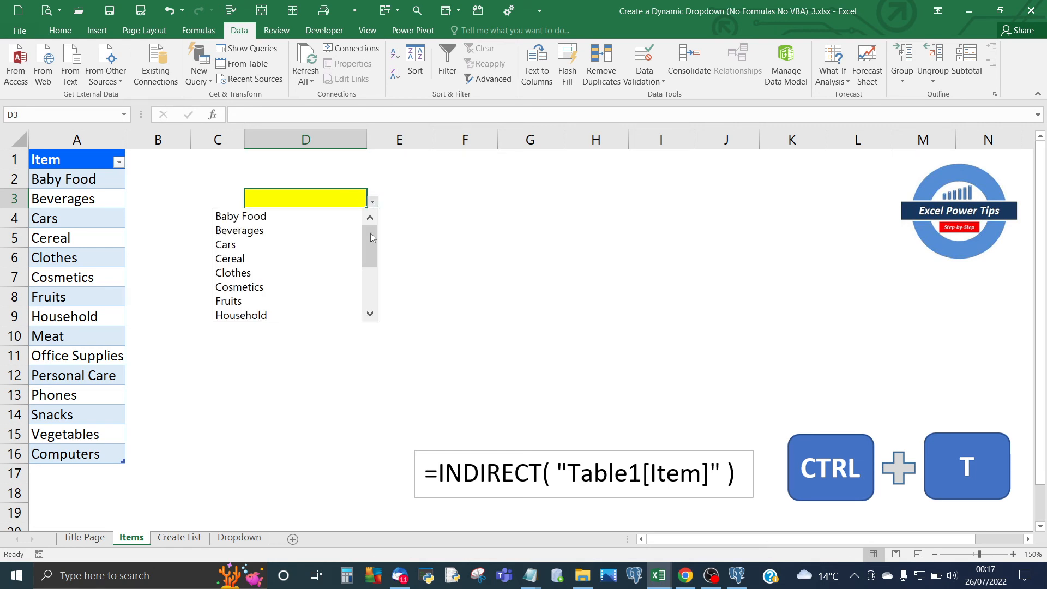
left_click_drag(370, 241, 371, 301)
left_click(334, 315)
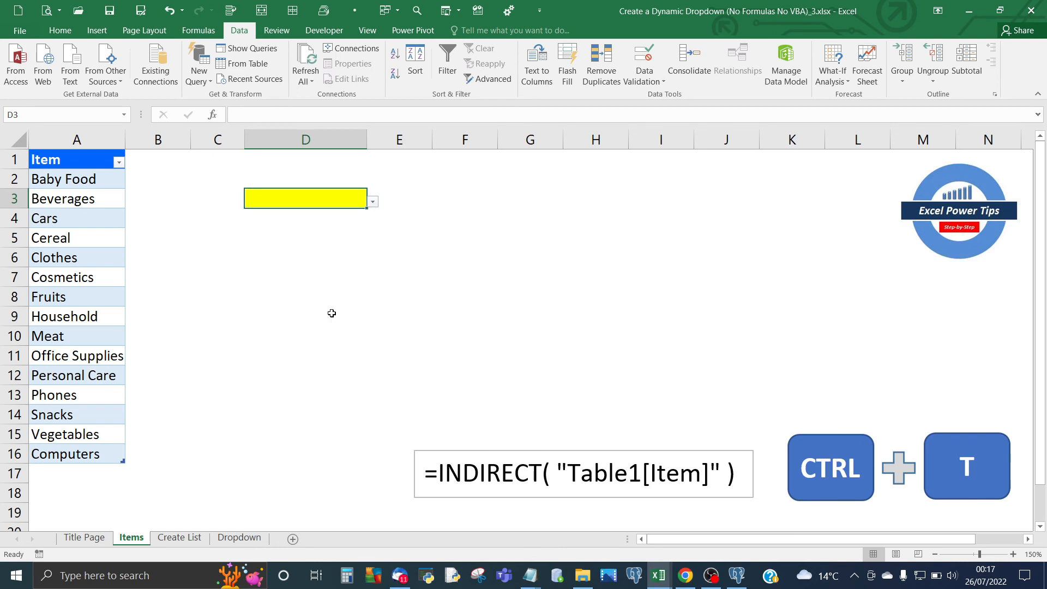
left_click(334, 231)
left_click(306, 202)
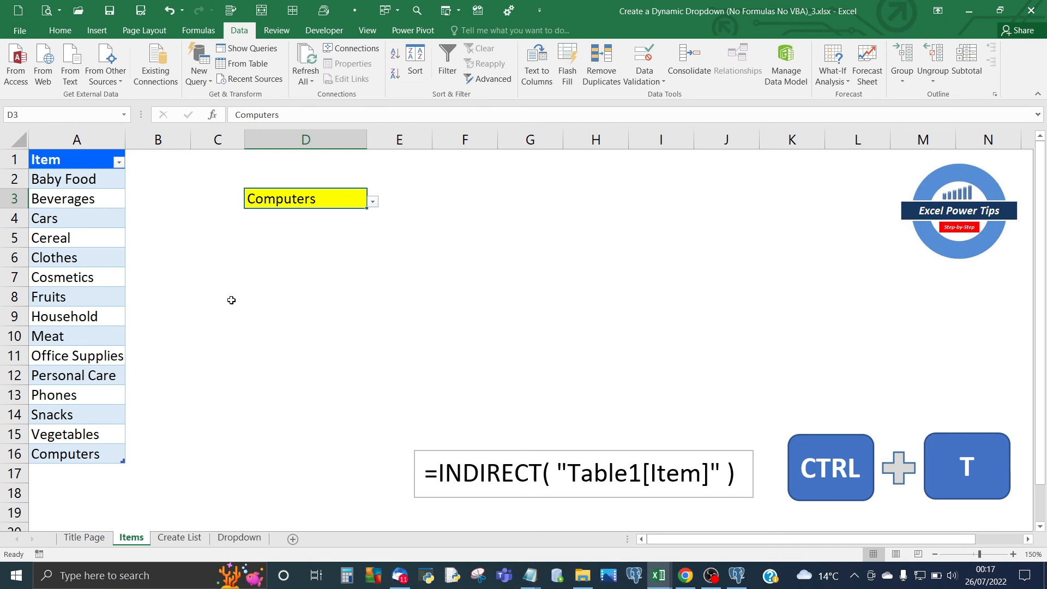
Add the item Keyboard in A17, directly below the last row of the item table.
left_click(57, 470)
type("Keyboard")
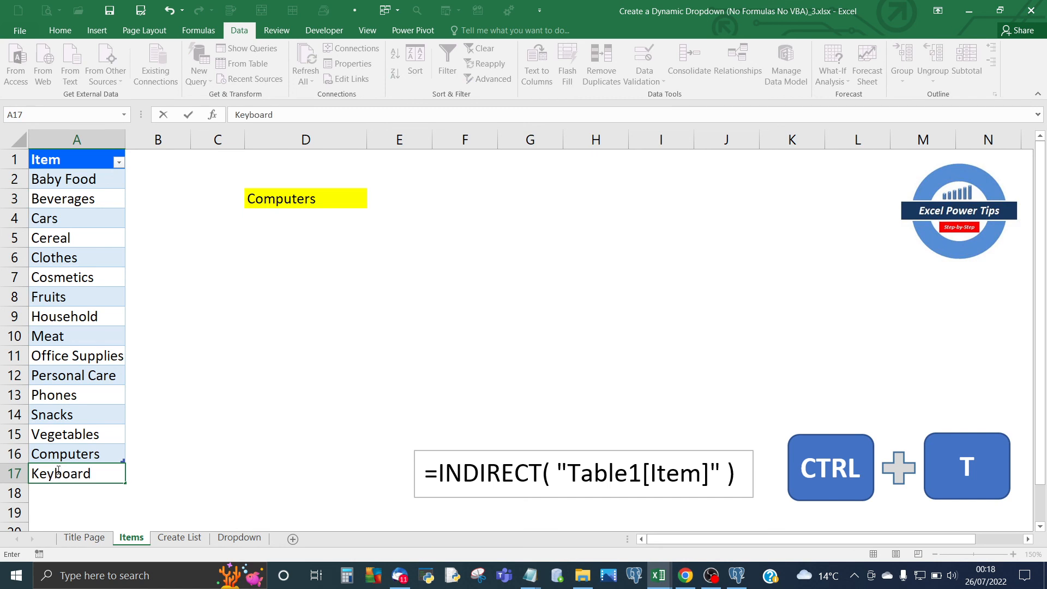
key("Return")
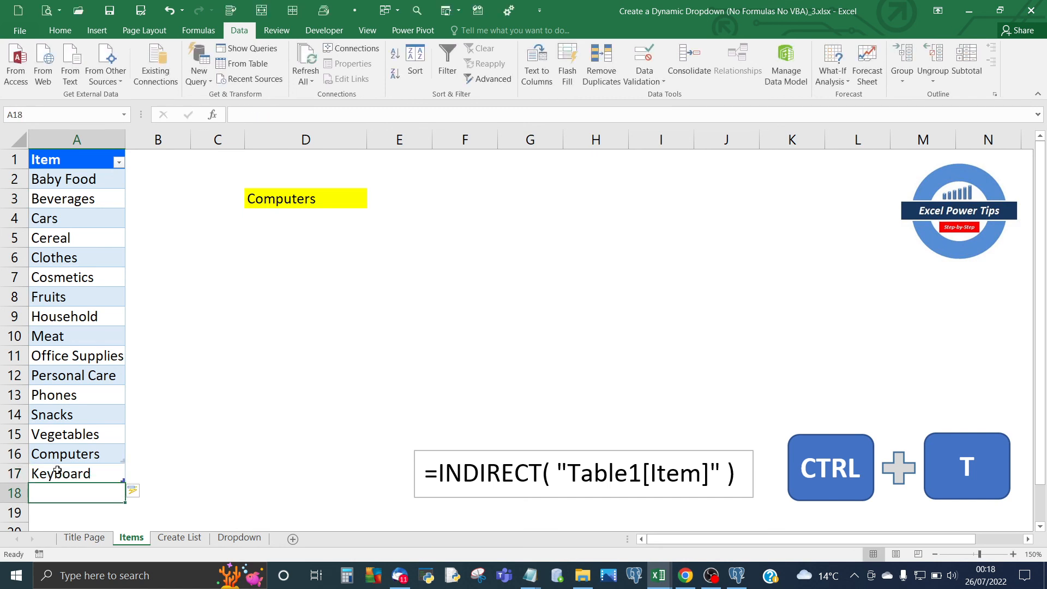
Choose the newly added Keyboard item from the dropdown in D3.
left_click(320, 205)
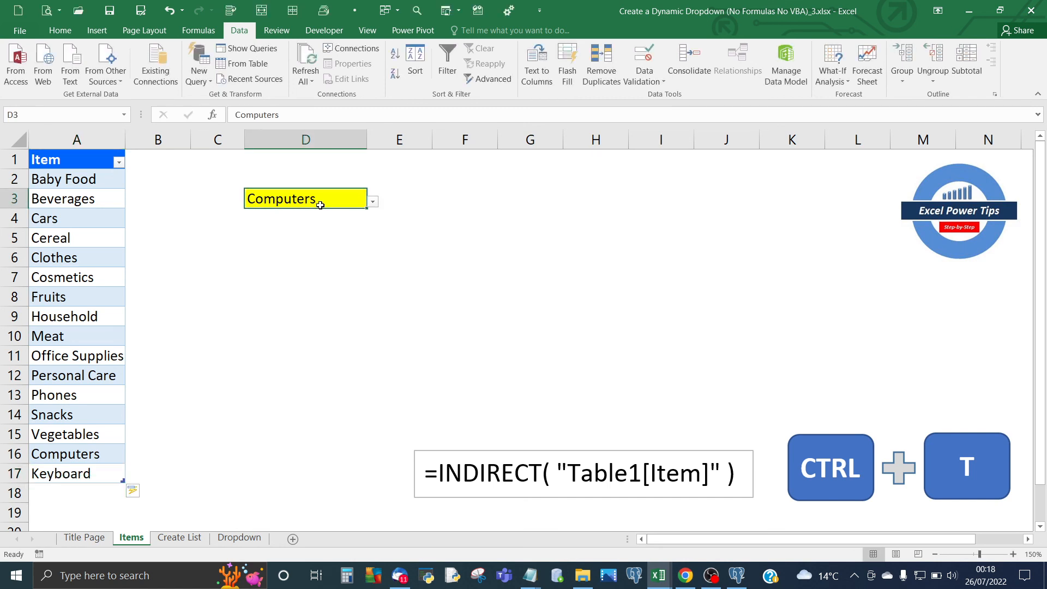
left_click(373, 201)
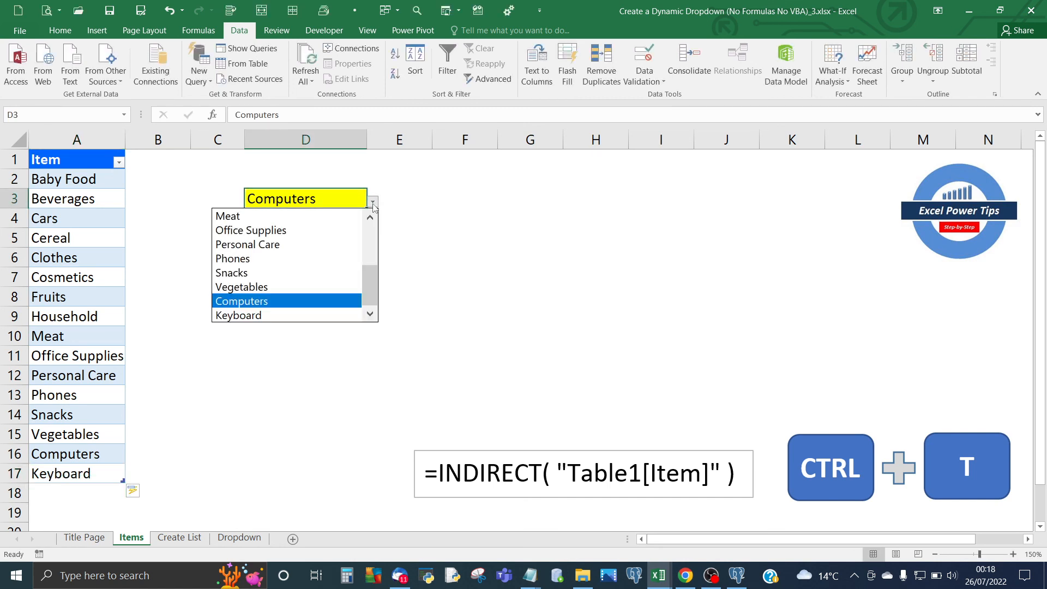
left_click(346, 315)
left_click(302, 278)
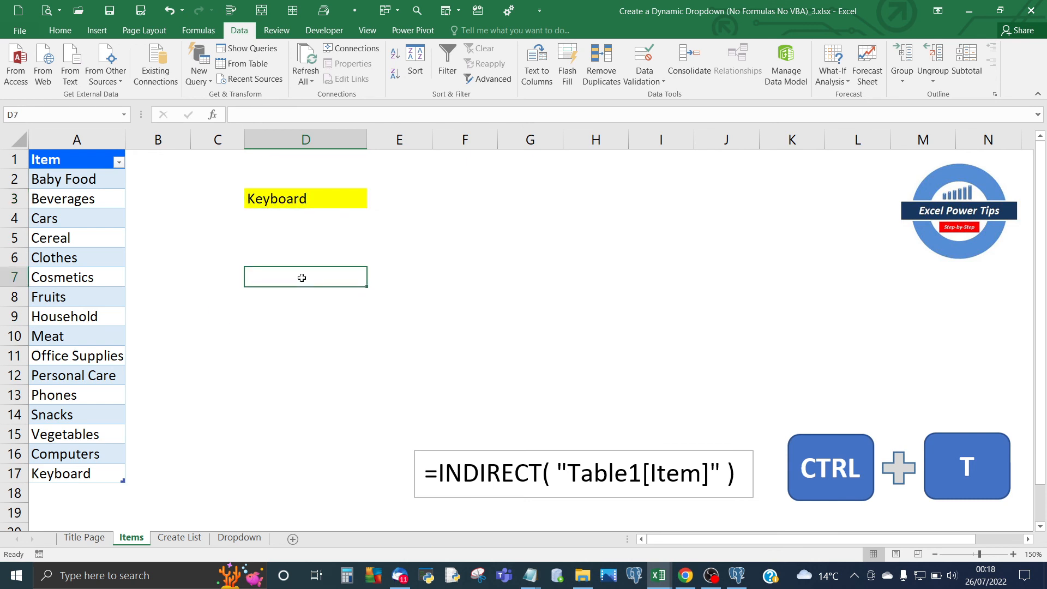
left_click(423, 245)
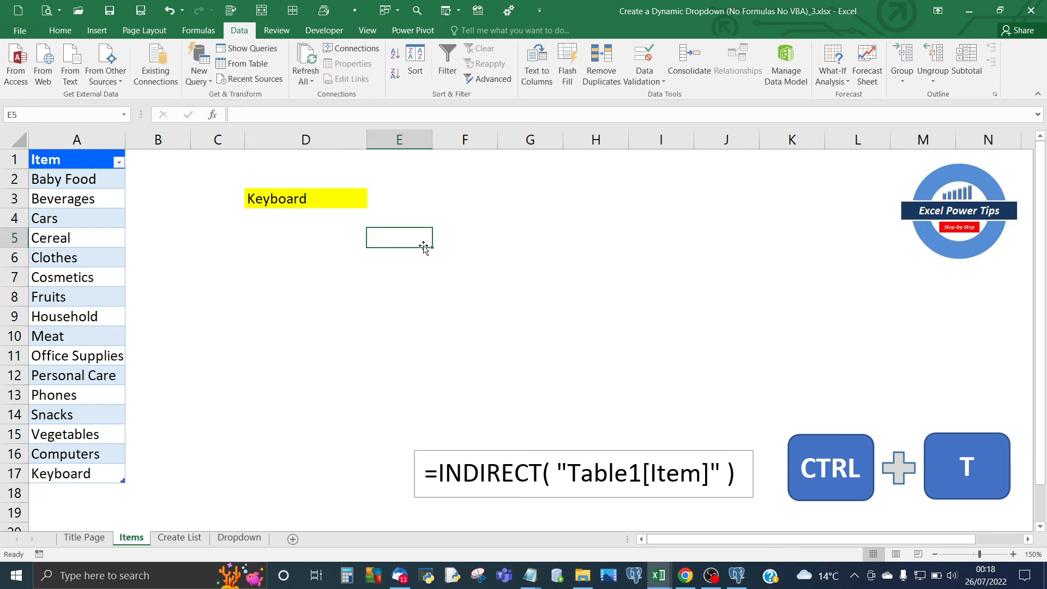